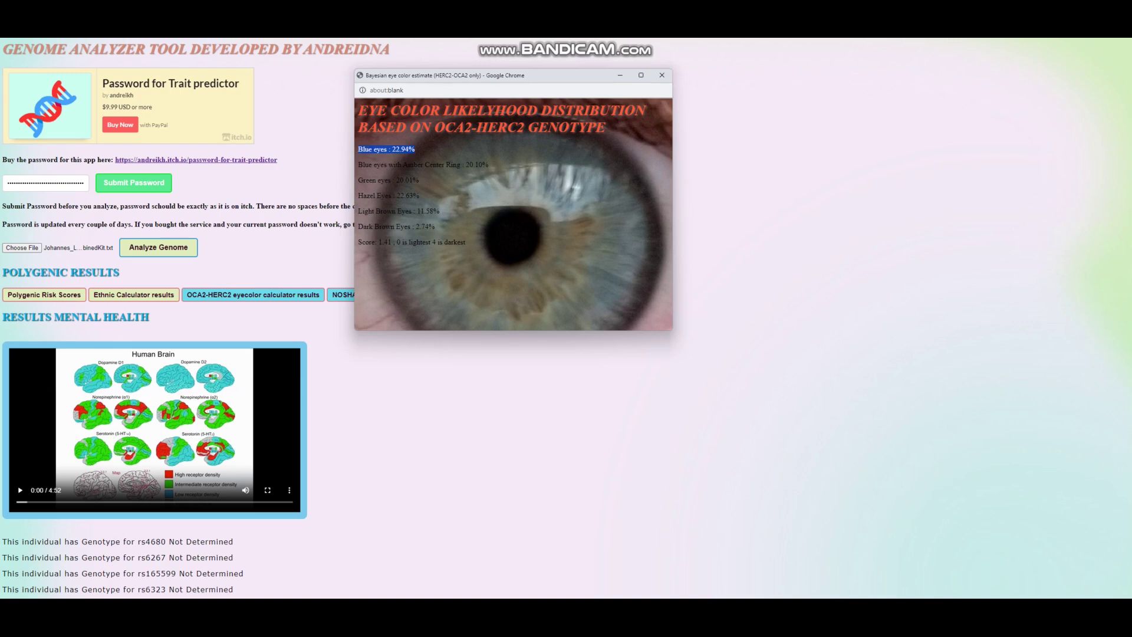
- Close the OCA2-HERC2 eye colour results and highlight the blue eye haplotype 2 line in the OCA2 panel
click(662, 75)
scroll(661, 236, down, 15)
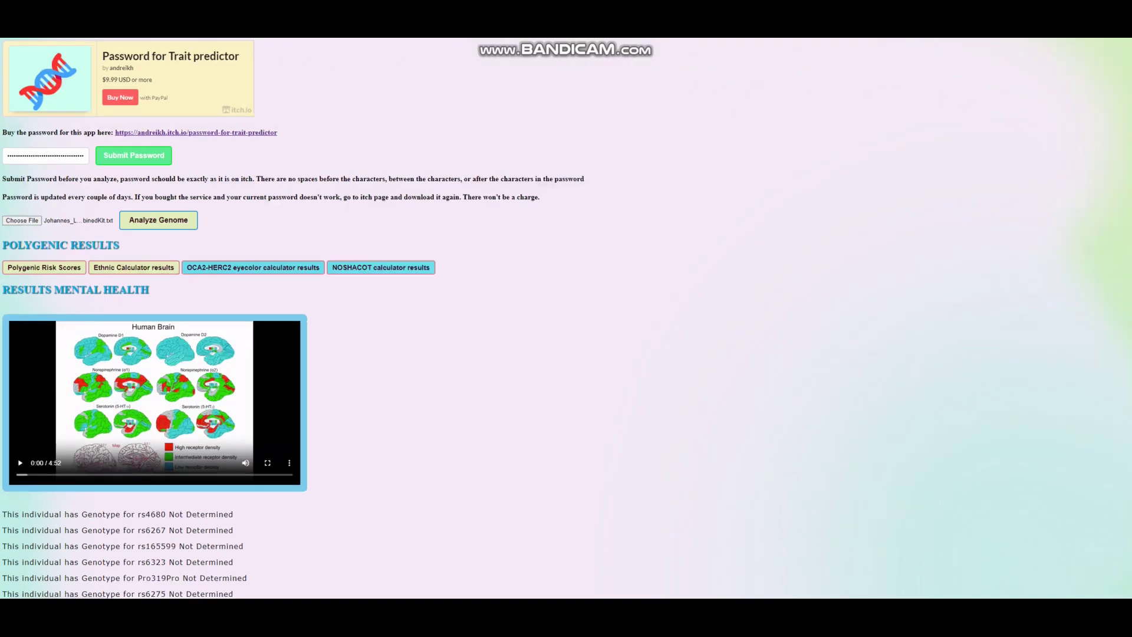
scroll(565, 318, up, 2)
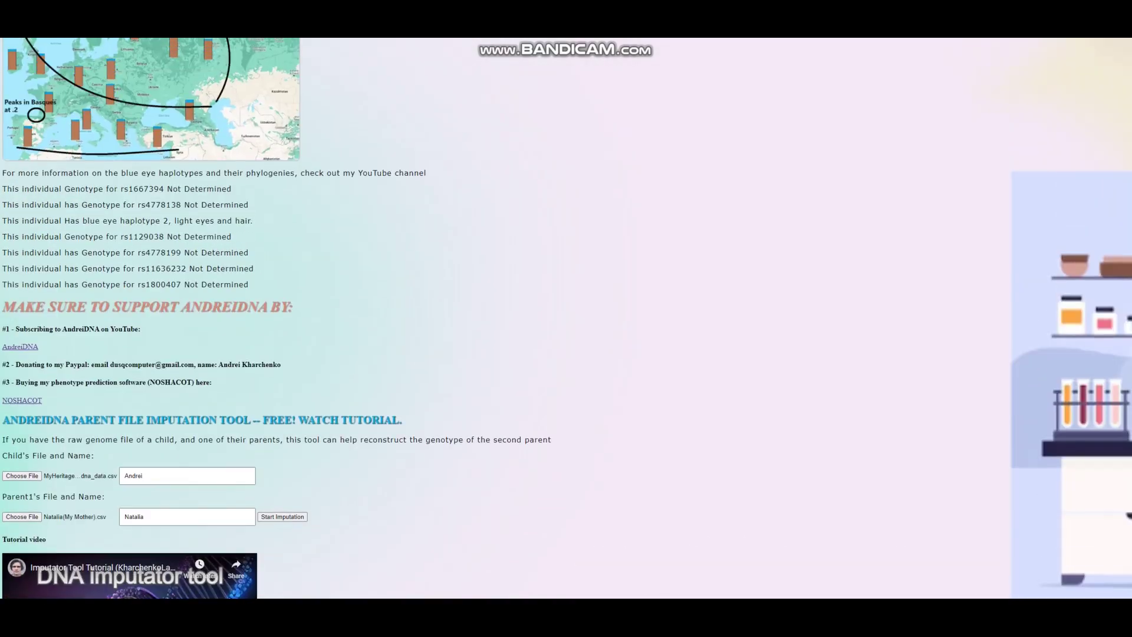
drag(2, 221, 254, 221)
click(260, 221)
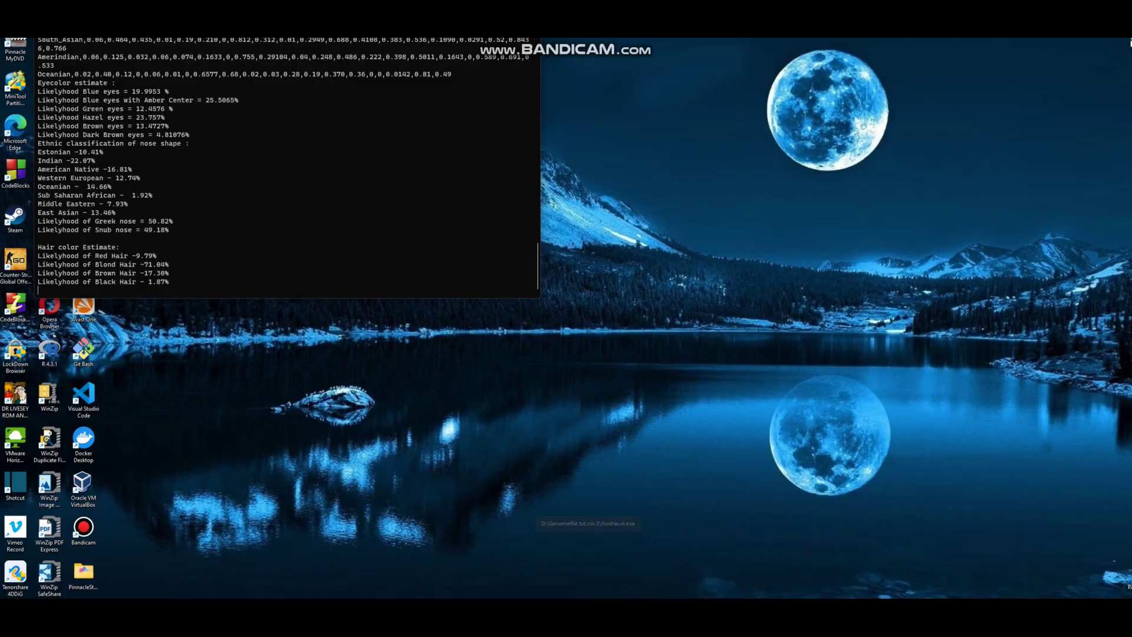
- Bring up the Noshacot console output and move its window away from the screen corner, over the genome analyzer page
click(584, 568)
scroll(287, 168, up, 20)
scroll(287, 168, up, 9)
drag(313, 21, 668, 67)
- Examine the light allele list in the console, highlighting the HERC2 rs11636232 entry
scroll(643, 212, down, 12)
scroll(642, 212, down, 3)
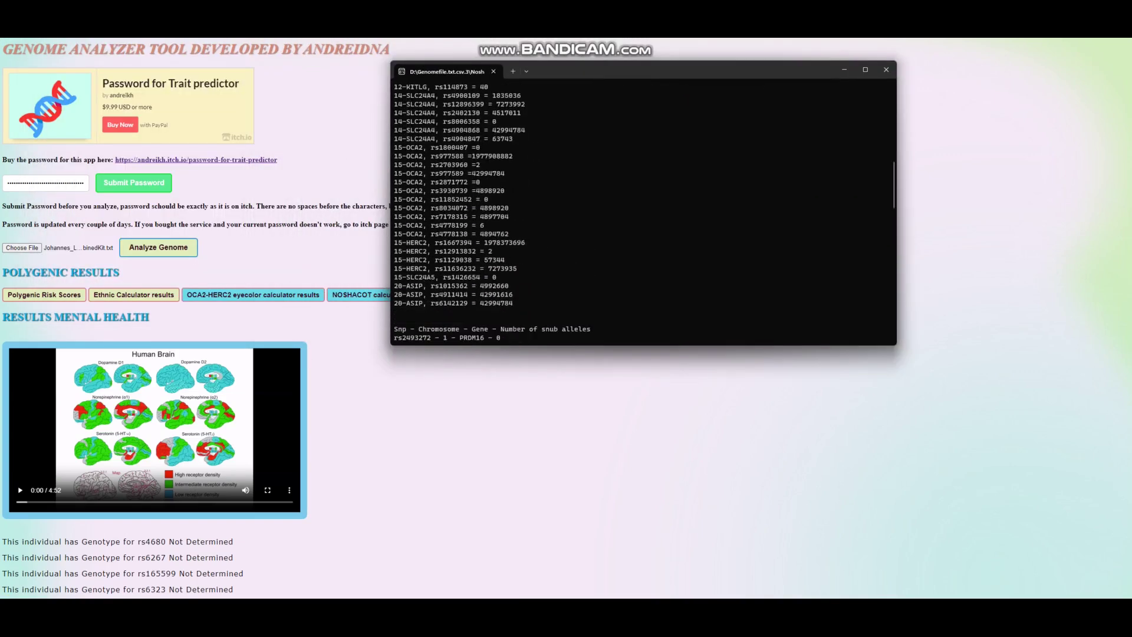
drag(508, 251, 479, 268)
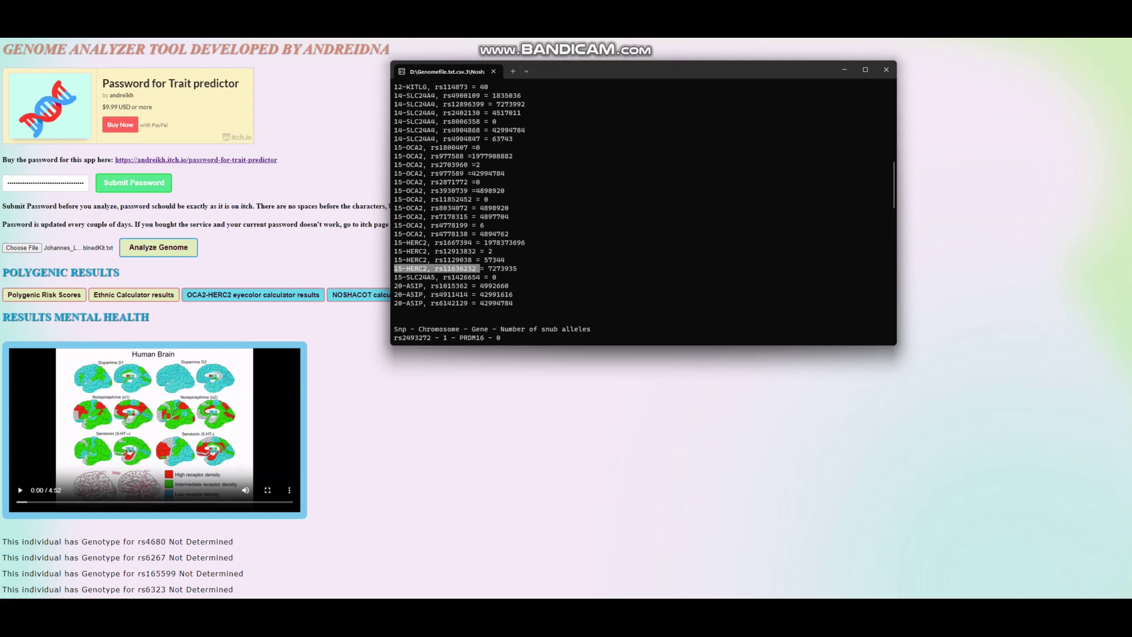
scroll(643, 209, up, 5)
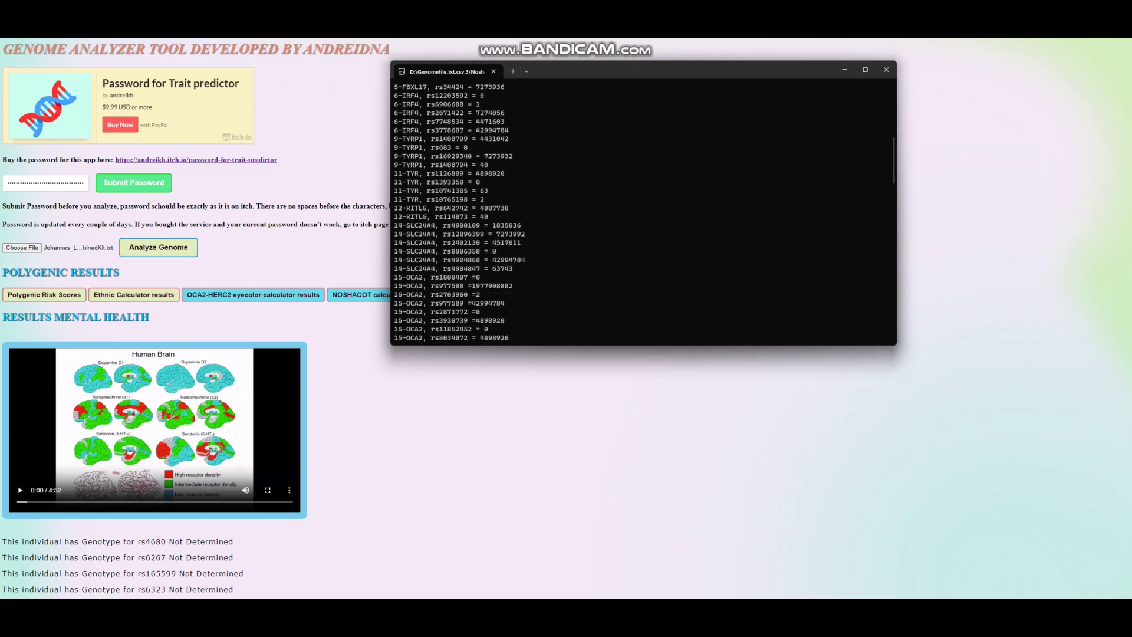
scroll(643, 209, up, 2)
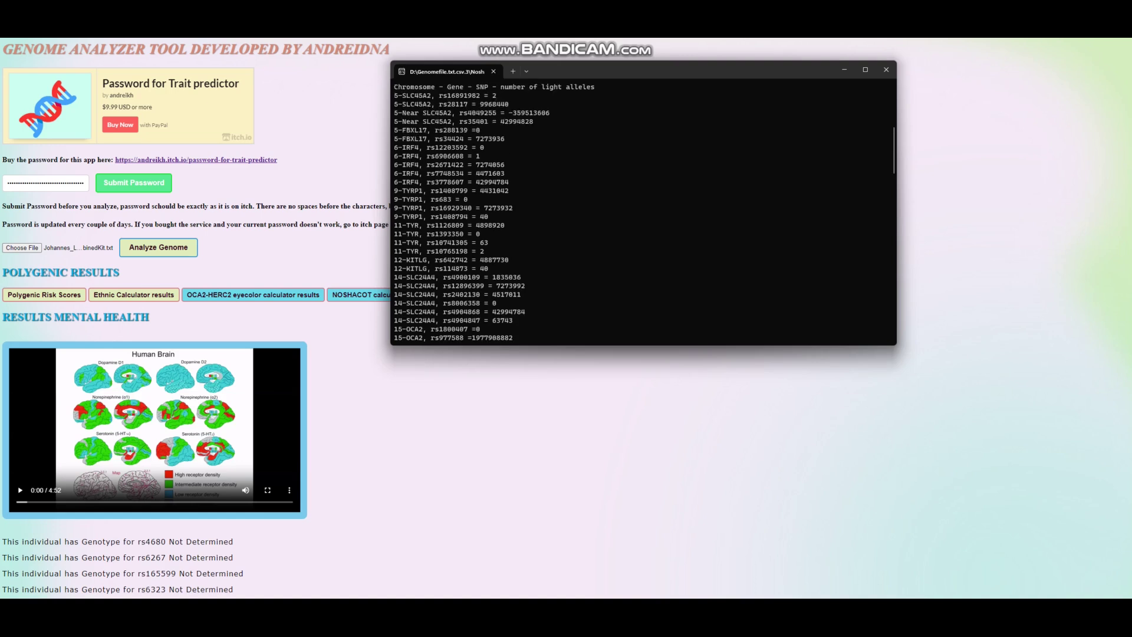
scroll(642, 210, up, 4)
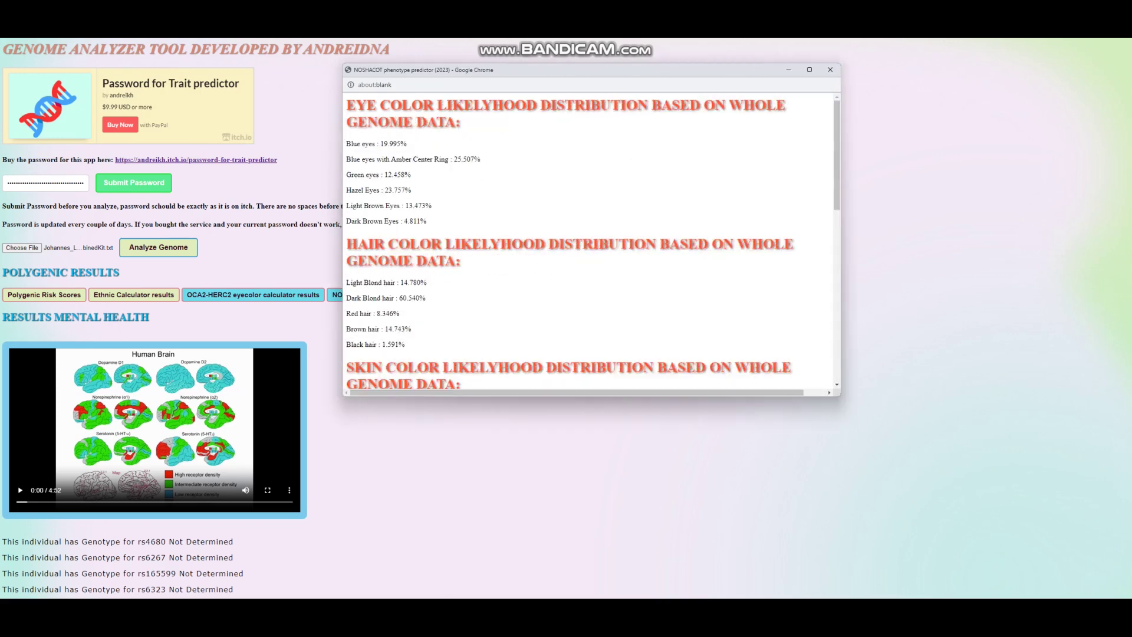
- Review the NOSHACOT popup, highlighting the amber-ring blue eye, dark blond hair and light skin likelihoods, through to the eye photo
triple_click(412, 159)
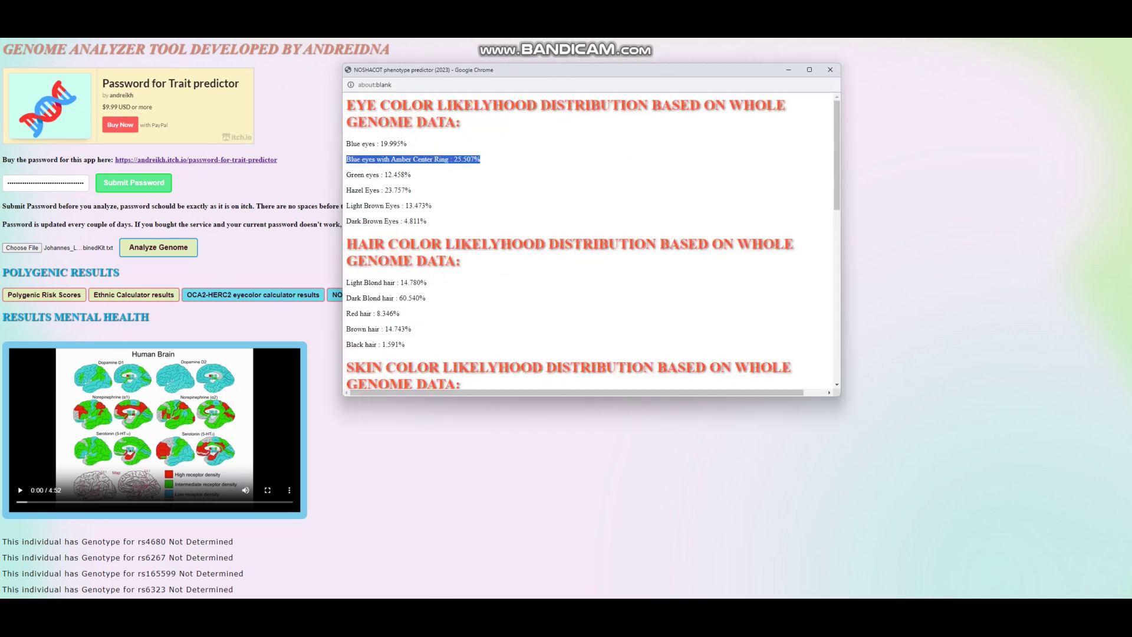
scroll(589, 241, down, 2)
triple_click(383, 207)
scroll(590, 241, down, 3)
triple_click(388, 179)
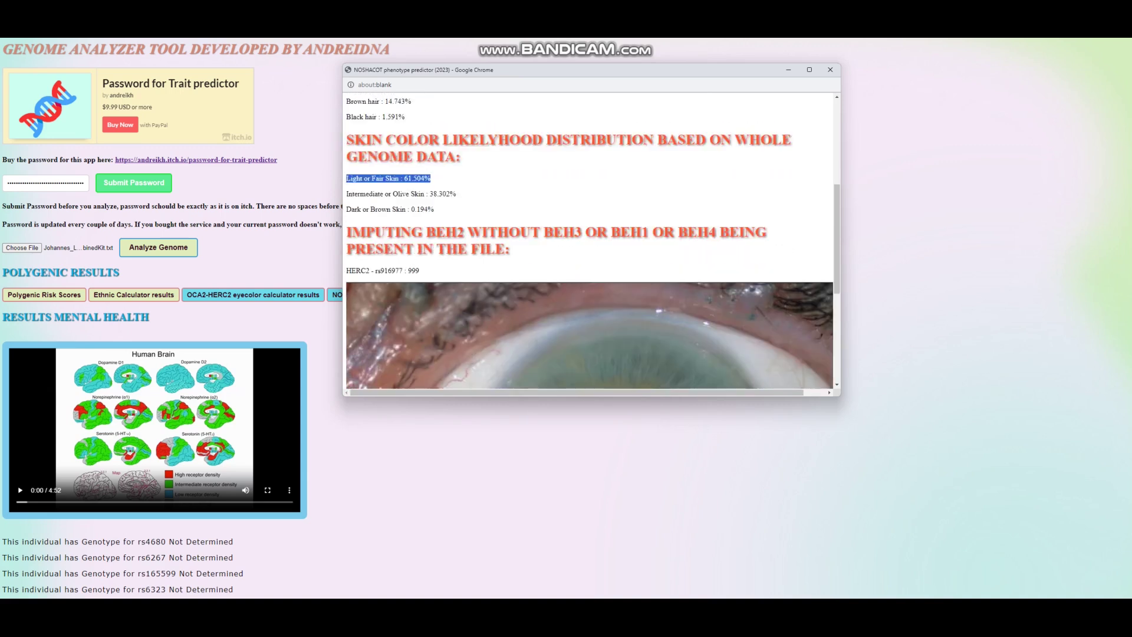
scroll(589, 241, down, 6)
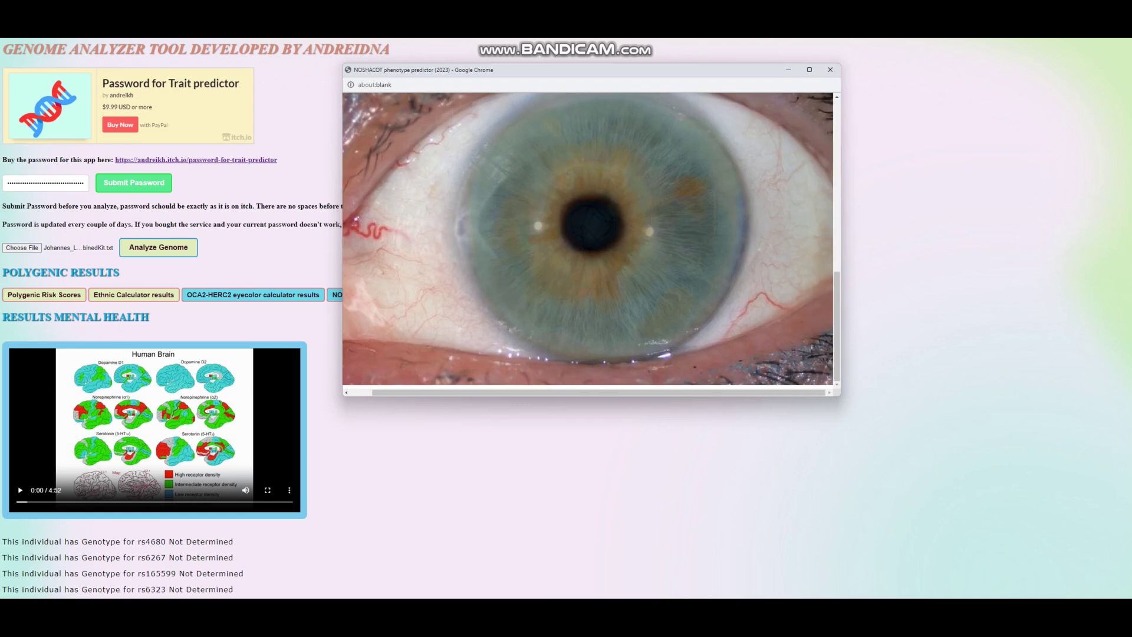
- Open the Eye Picture with the red centre ring and place it beside the NOSHACOT eye photo for comparison
mouse_move(701, 614)
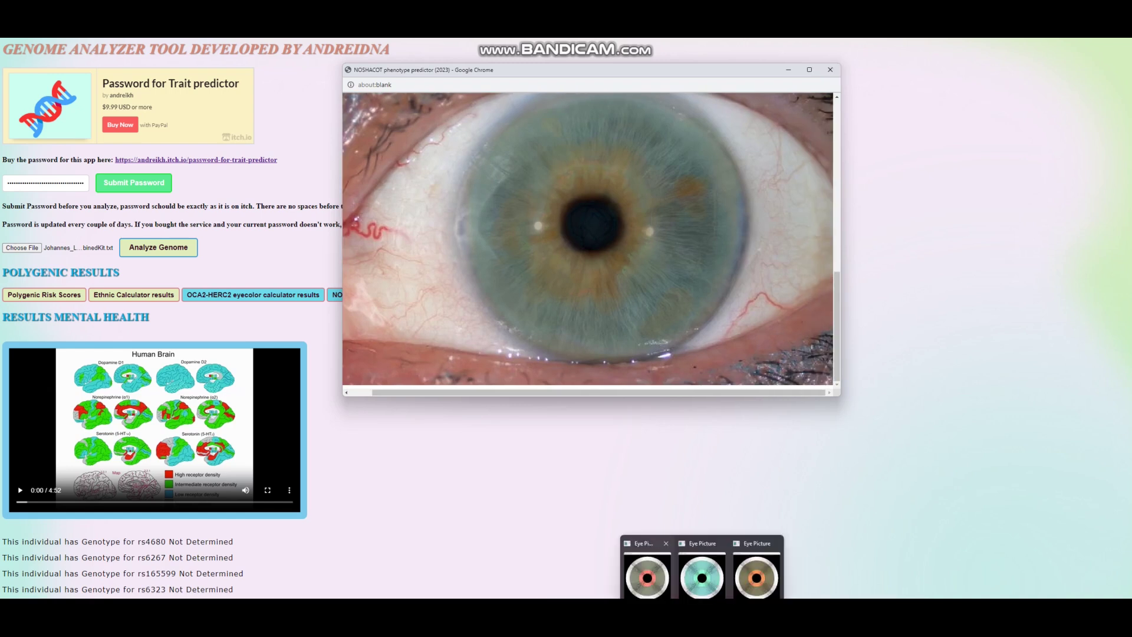
click(647, 575)
drag(115, 0, 867, 183)
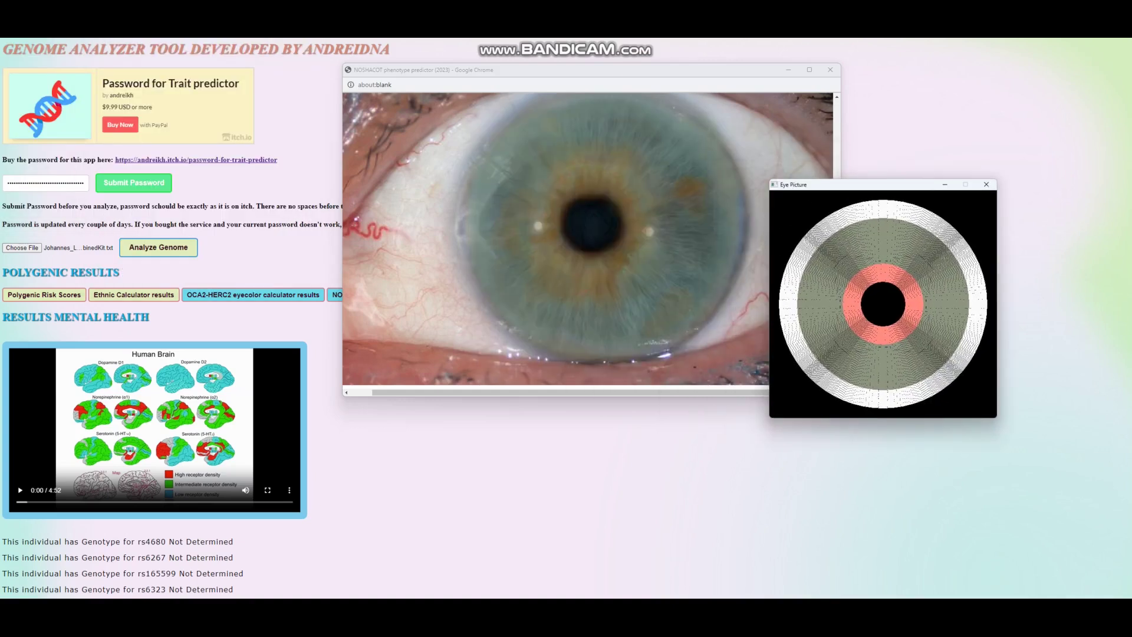
mouse_move(701, 620)
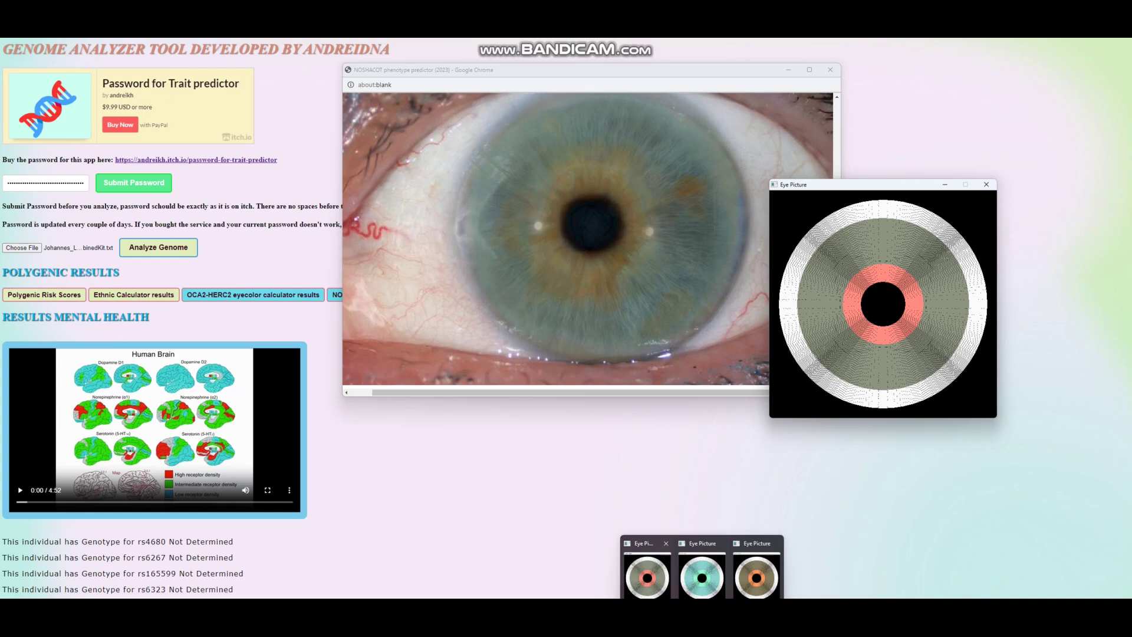
mouse_move(647, 574)
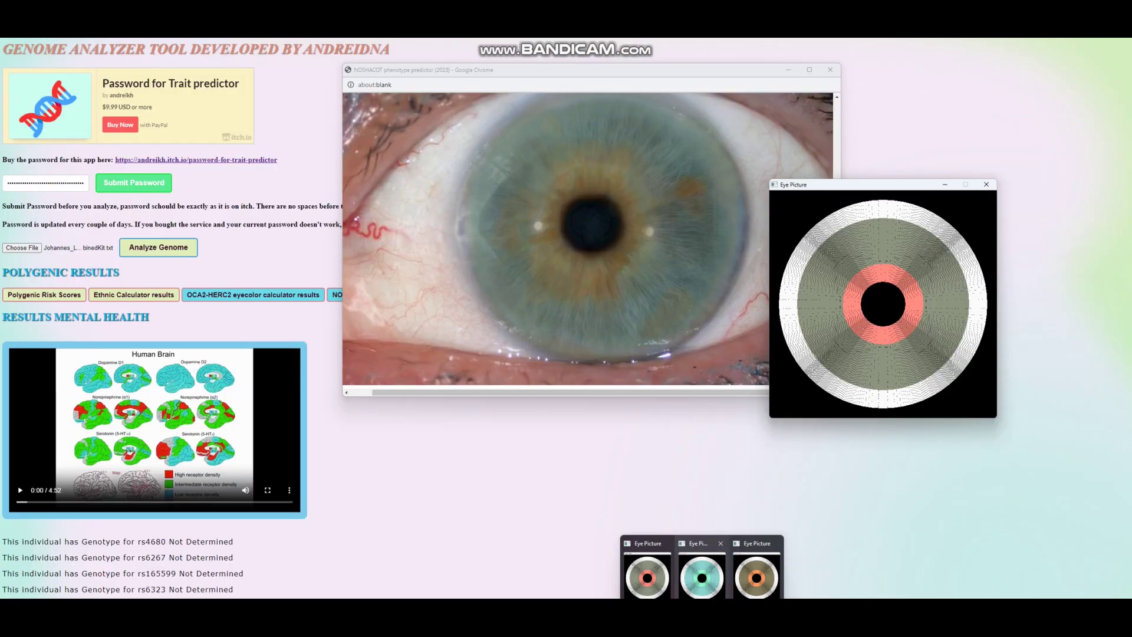
- Bring the console output back to its beginning, then close the console window
click(586, 575)
scroll(637, 265, up, 4)
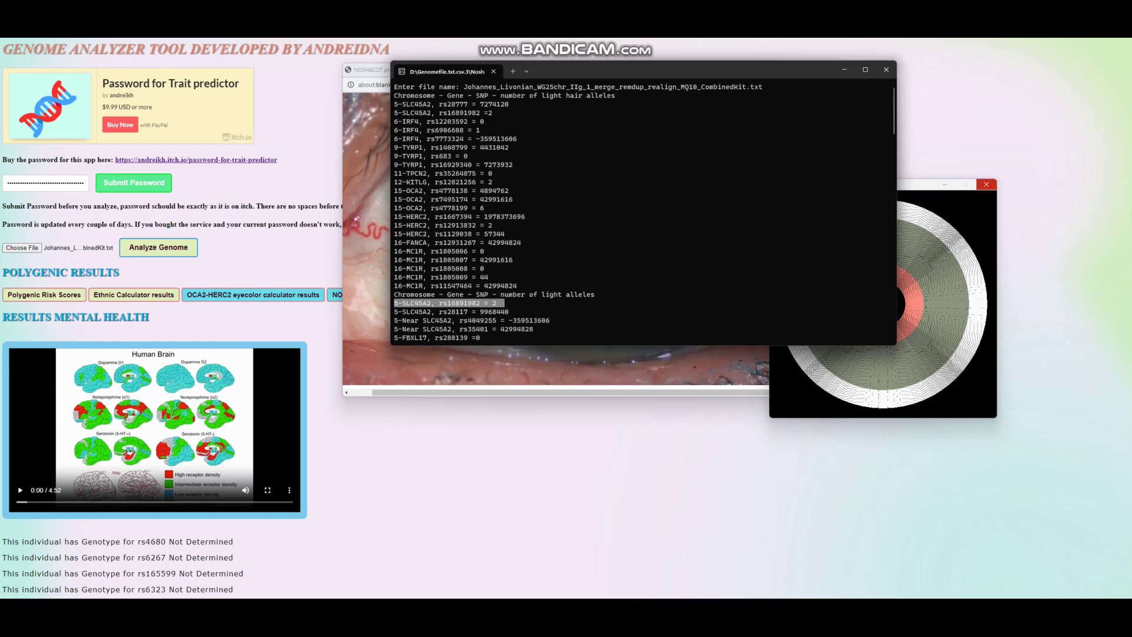
drag(747, 77, 671, 195)
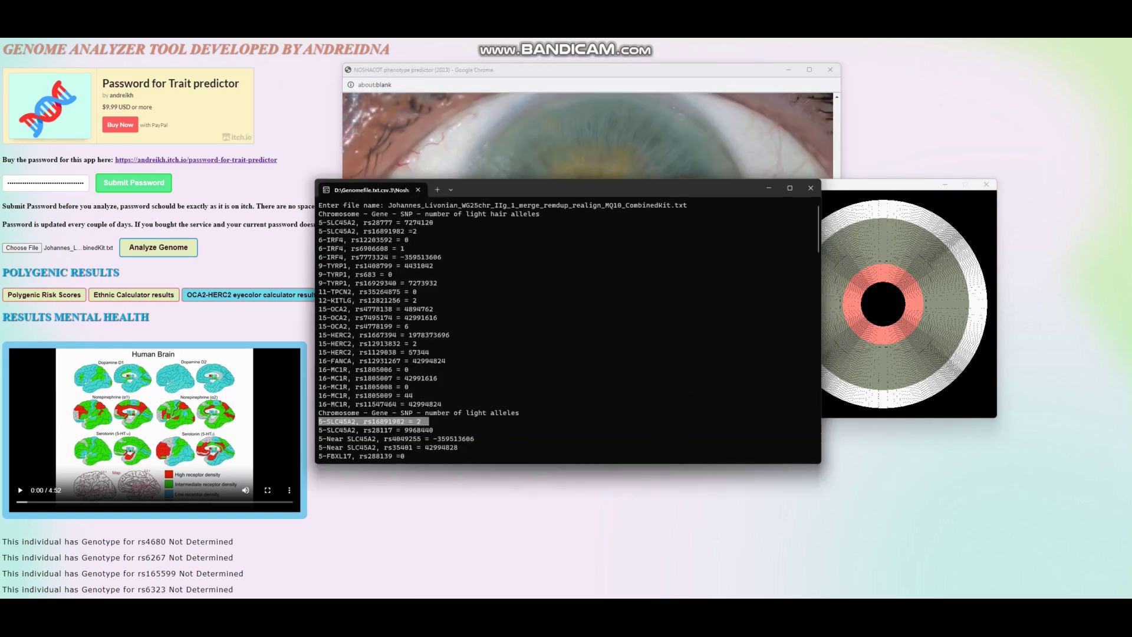
click(810, 187)
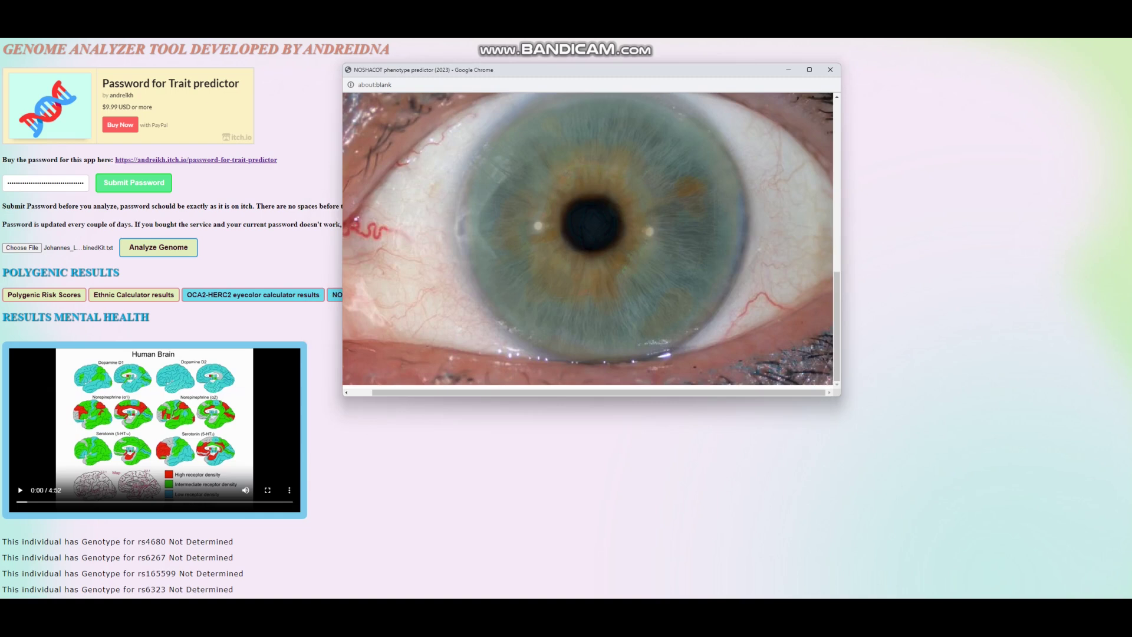
- Review the hair and skin colour likelihoods in the NOSHACOT popup again
scroll(589, 240, up, 3)
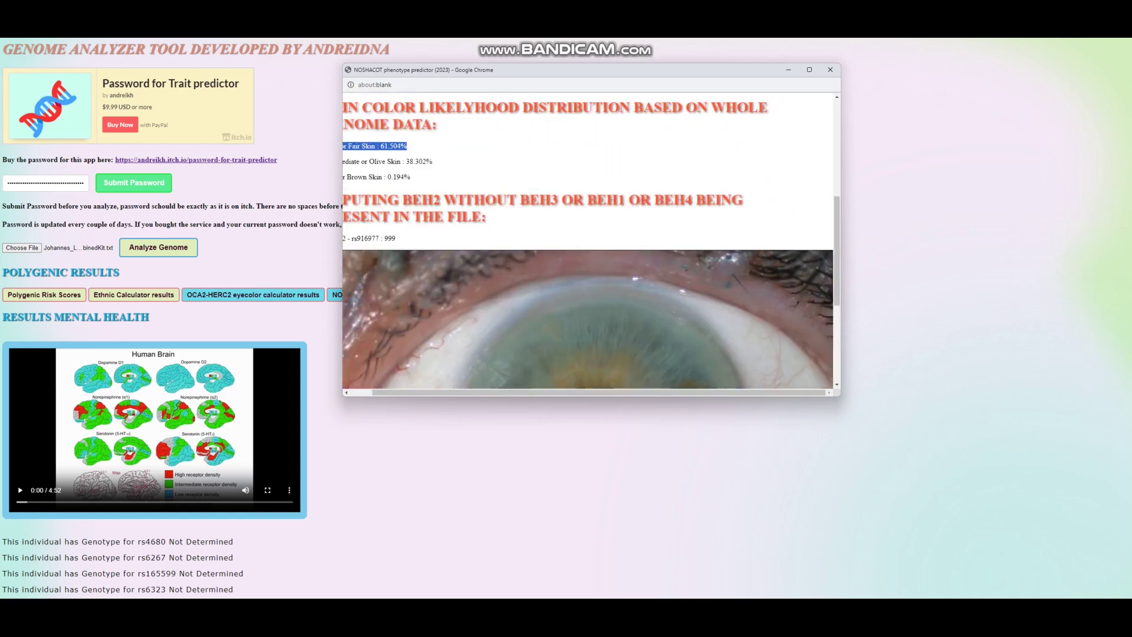
scroll(589, 240, up, 5)
scroll(590, 240, left, 1)
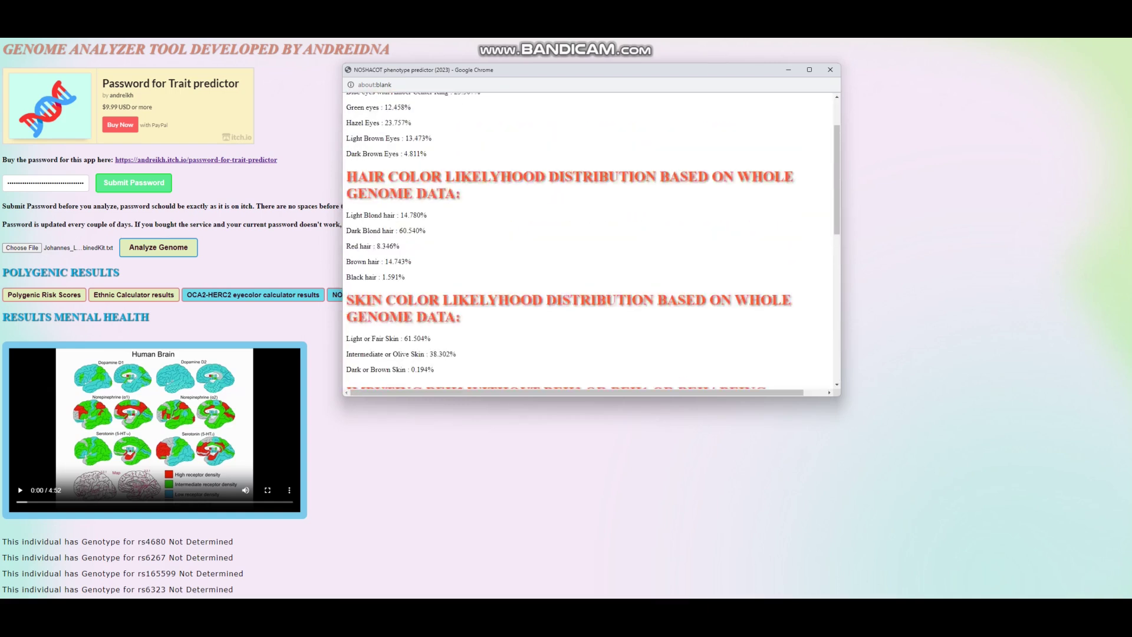
scroll(589, 240, down, 4)
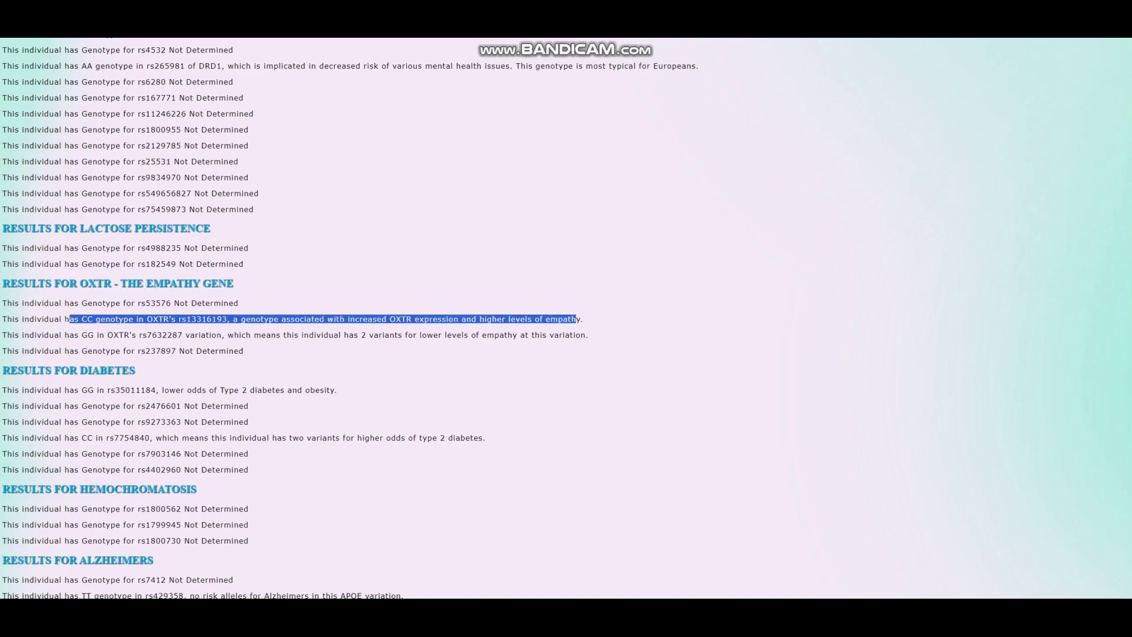
- Read the trait results from the diabetes section to the OCA2 panel, highlighting the rs7754840 diabetes line
scroll(351, 319, down, 2)
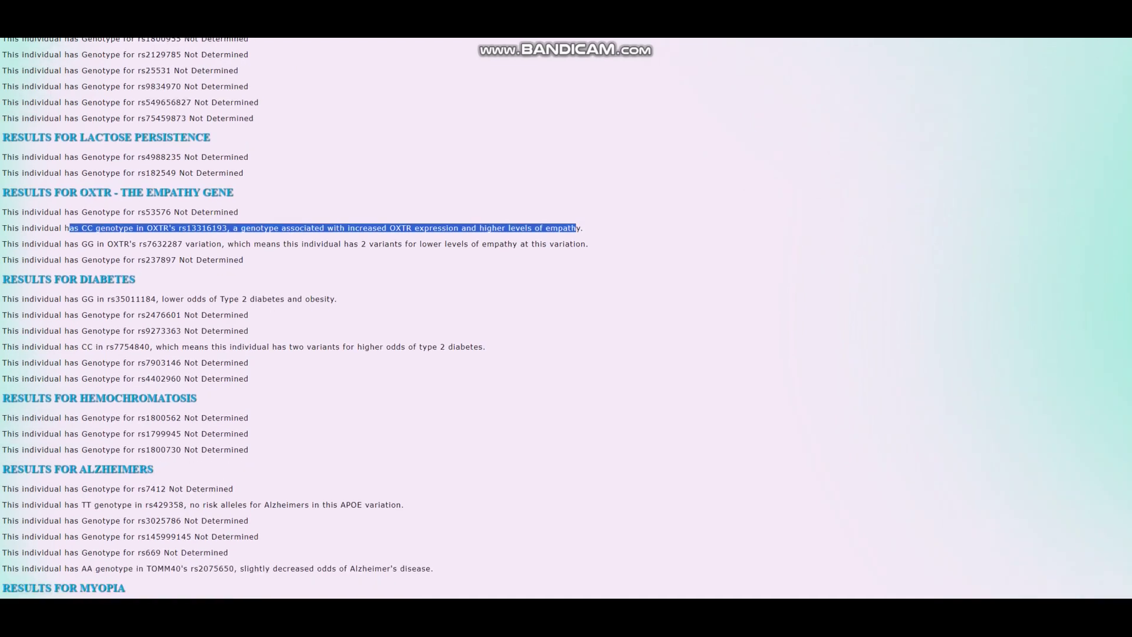
drag(134, 346, 460, 346)
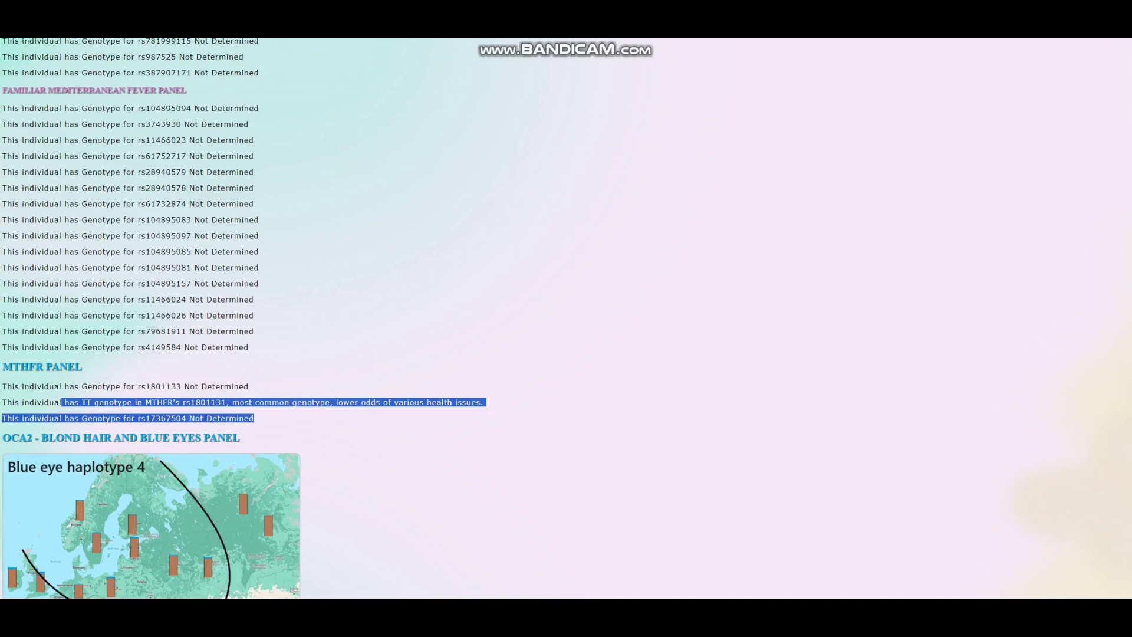
click(255, 418)
scroll(565, 318, down, 9)
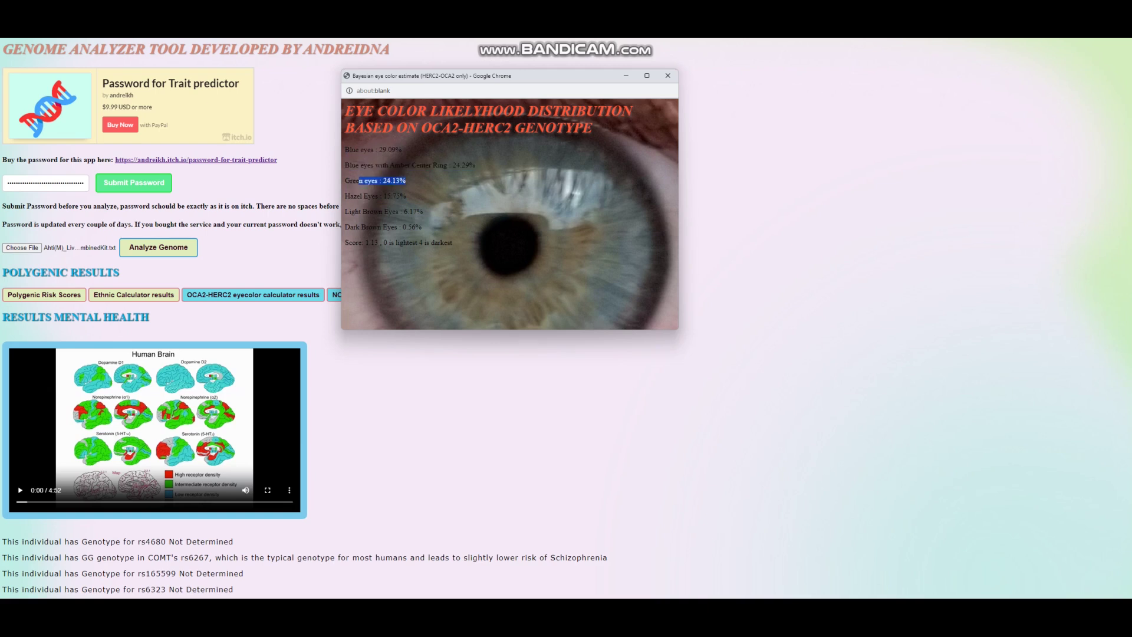
- Highlight the amber-ring blue, hazel and light brown eye likelihoods in the OCA2-HERC2 results, and the rs12913832 line in the OCA2 panel
drag(476, 165, 345, 165)
drag(407, 196, 345, 196)
click(424, 211)
drag(423, 211, 345, 211)
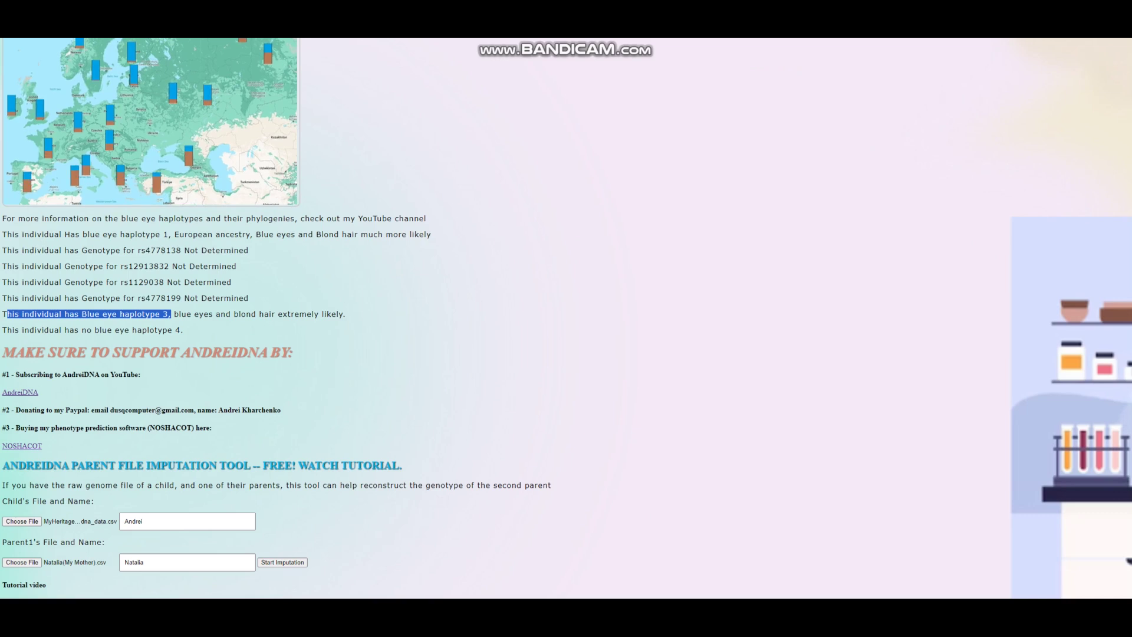
drag(237, 266, 2, 266)
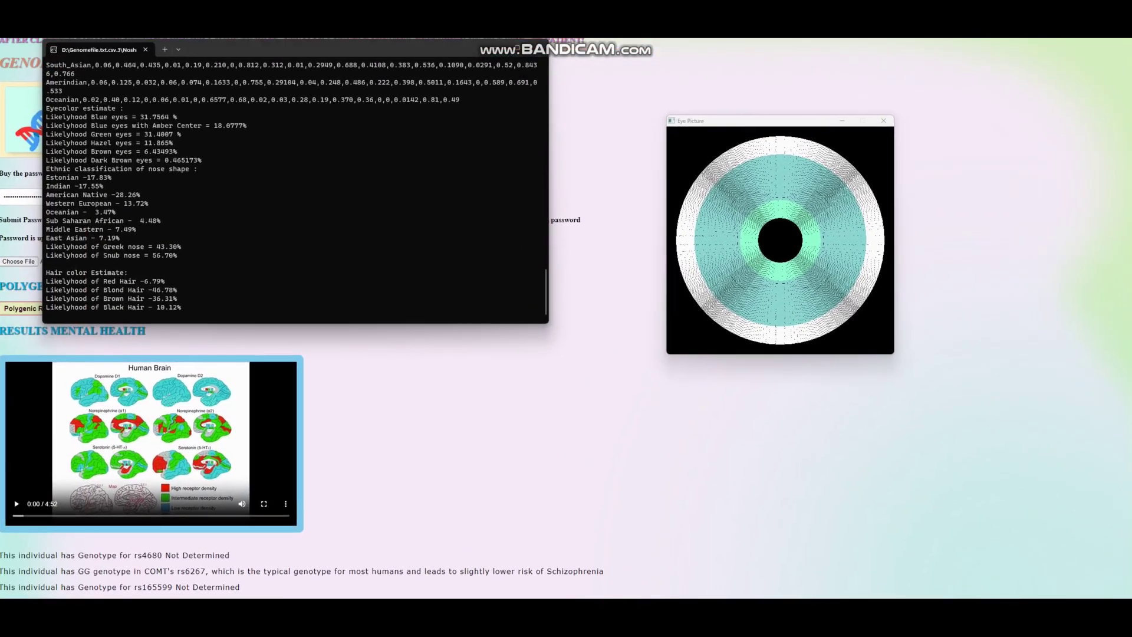
- Move the console toward the middle of the page and highlight its nose shape, blond hair and blue eye likelihoods
drag(361, 47, 669, 158)
drag(363, 356, 496, 364)
drag(400, 399, 542, 399)
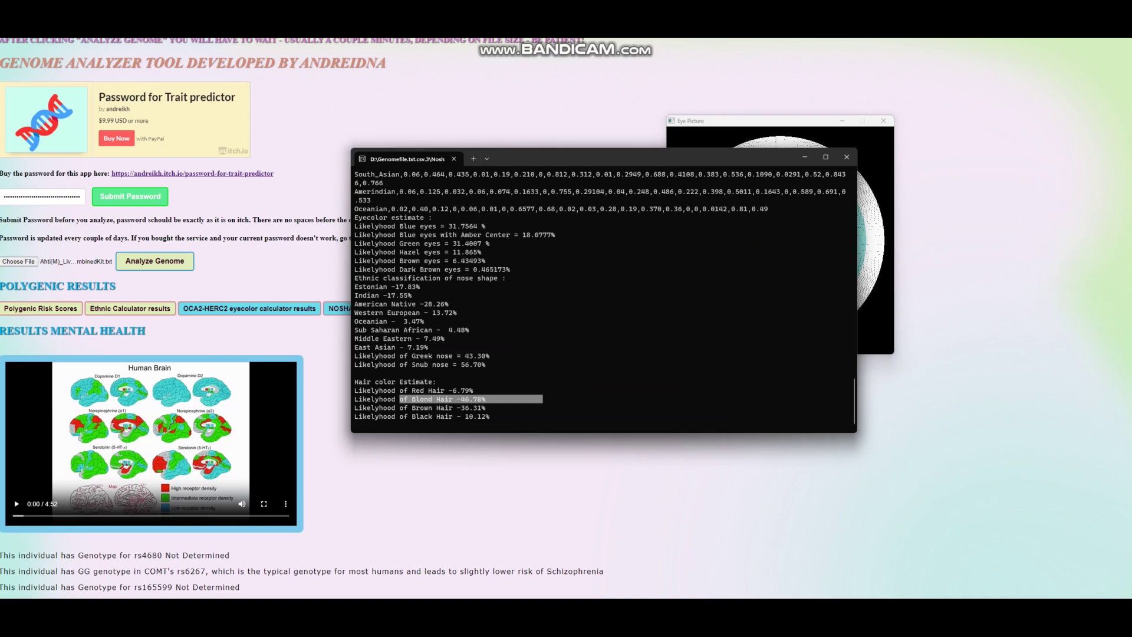
drag(500, 226, 356, 227)
- Examine the console's light allele list, highlighting the HERC2 rs11636232, OCA2 rs1800407 and SLC45A2 rs16891982 entries
scroll(361, 230, up, 12)
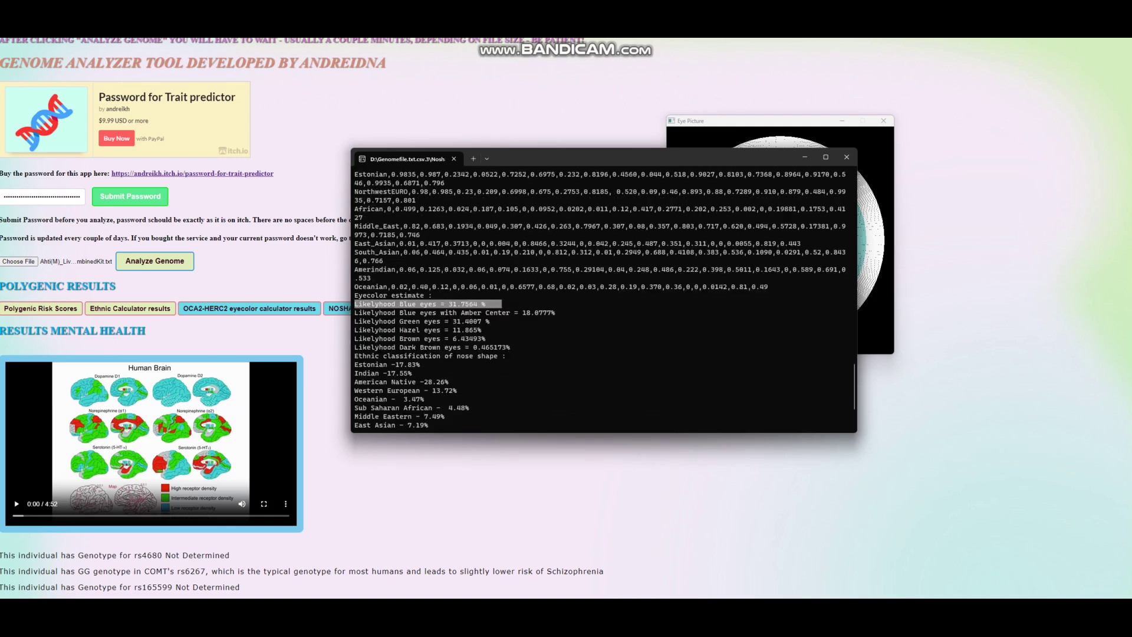
scroll(601, 301, up, 15)
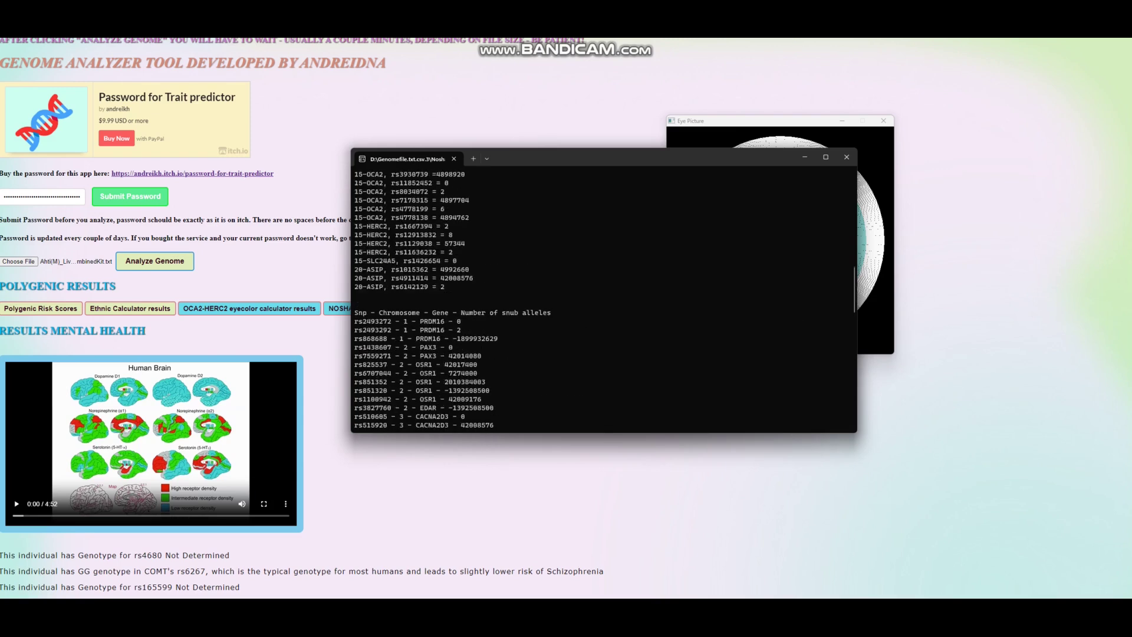
drag(462, 252, 354, 252)
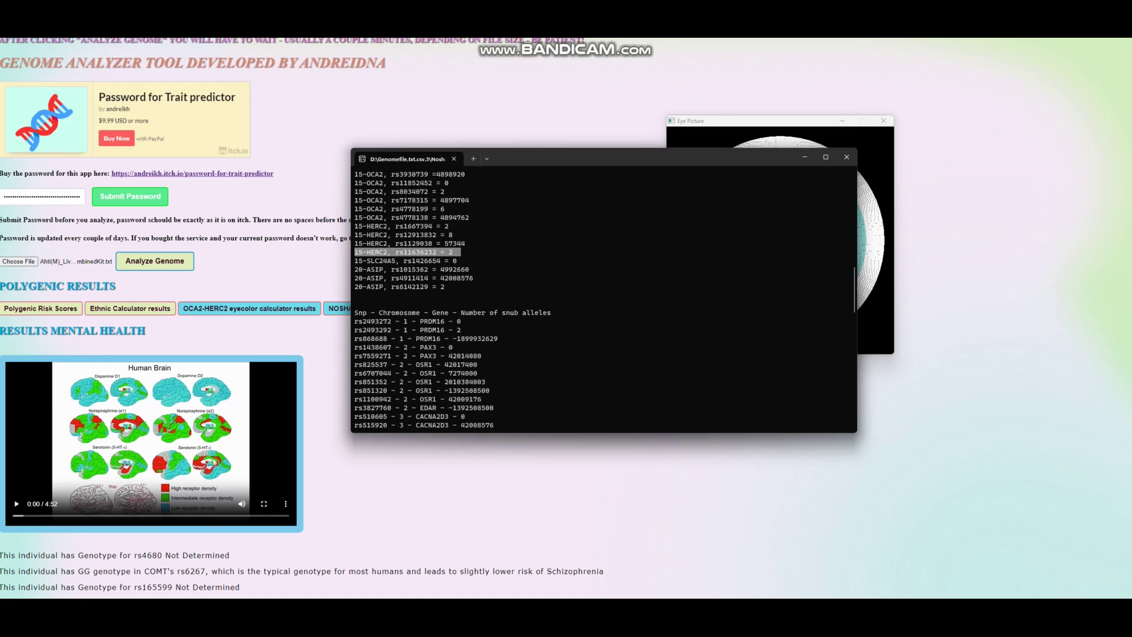
scroll(601, 298, up, 6)
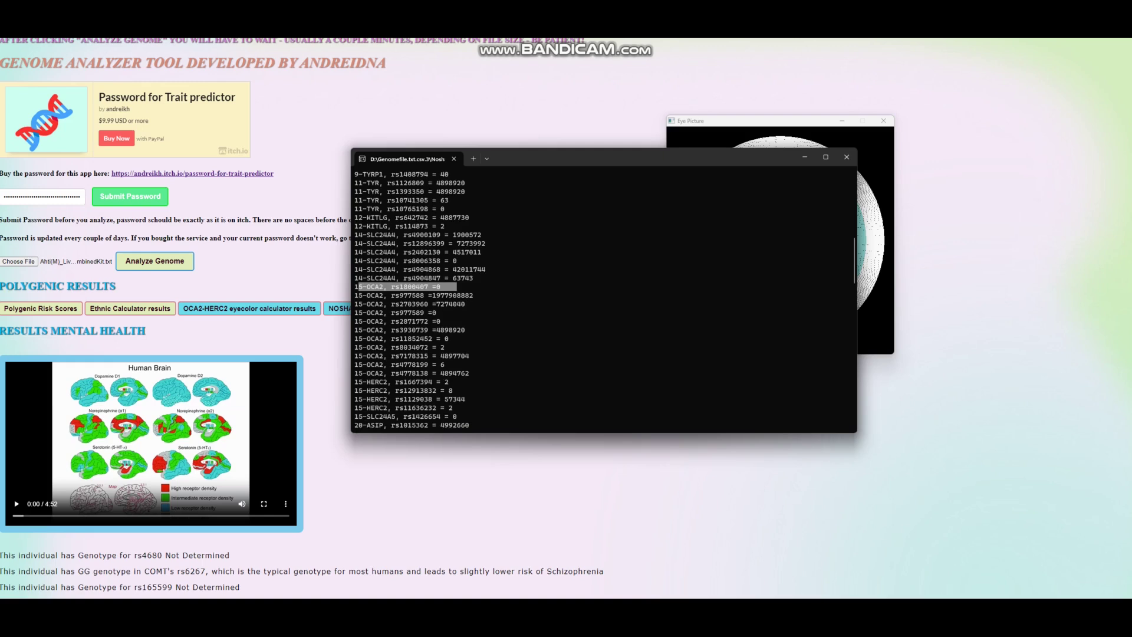
scroll(601, 298, down, 4)
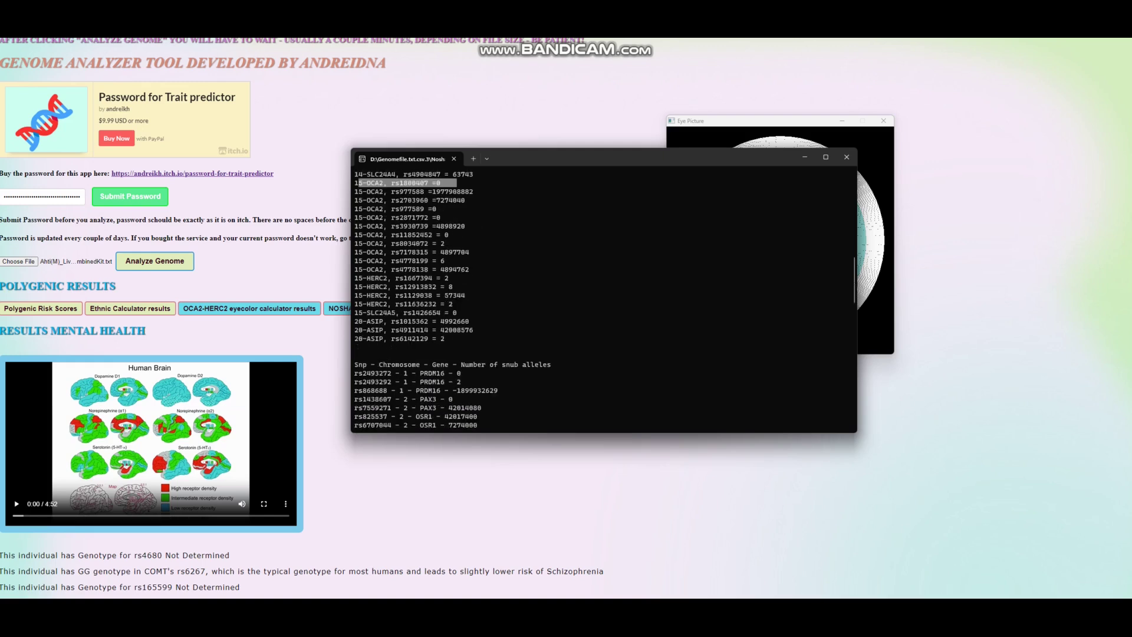
drag(469, 303, 354, 303)
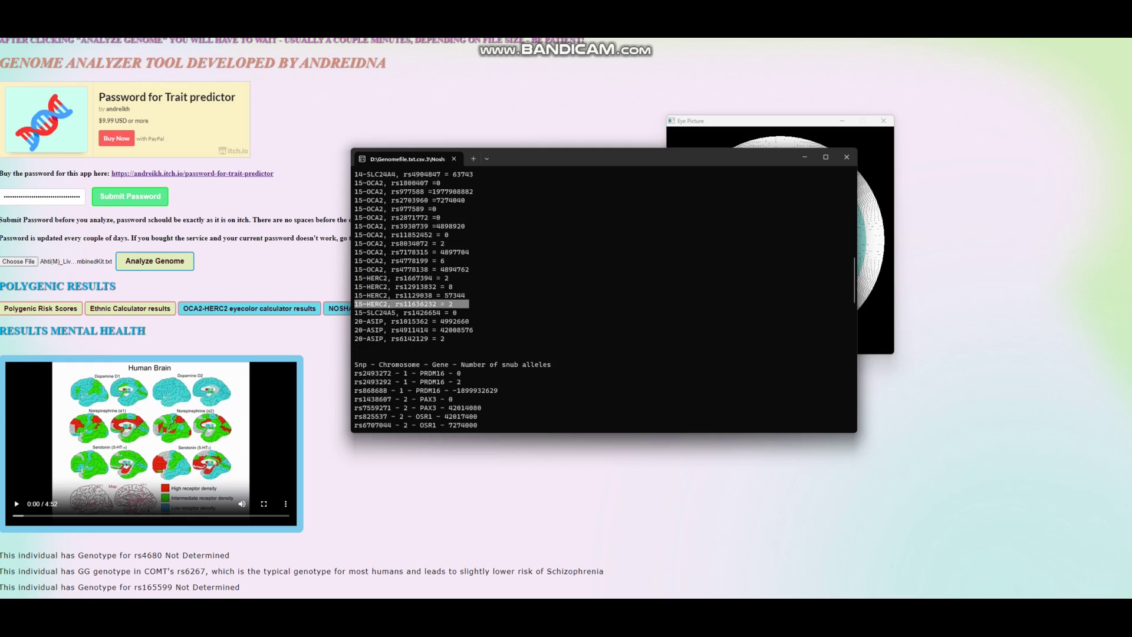
scroll(601, 298, up, 10)
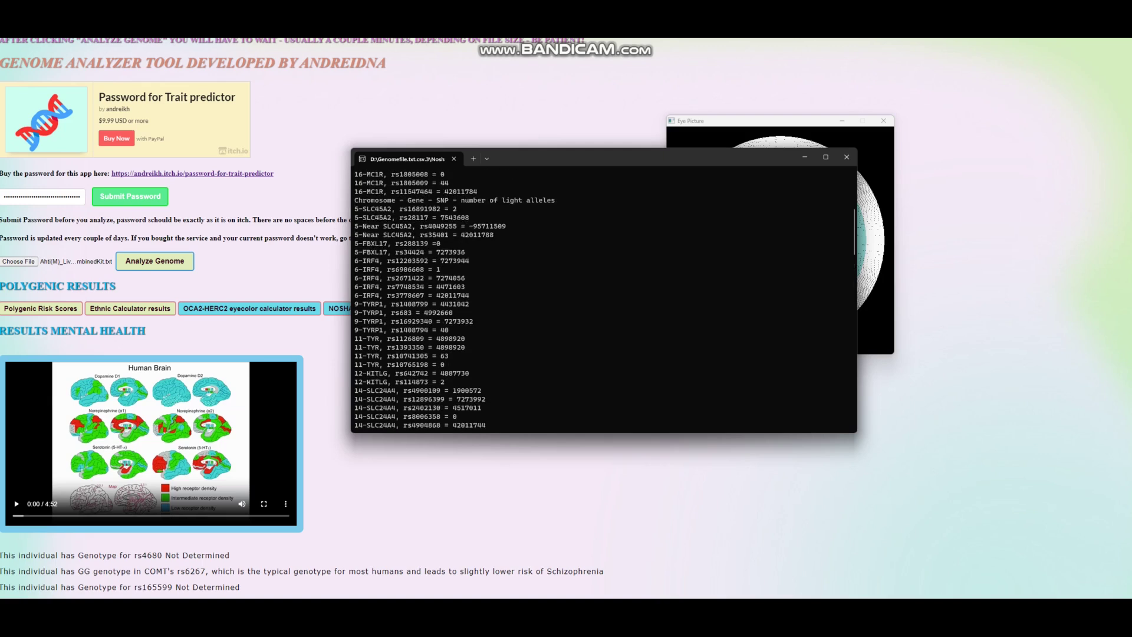
drag(473, 209, 354, 208)
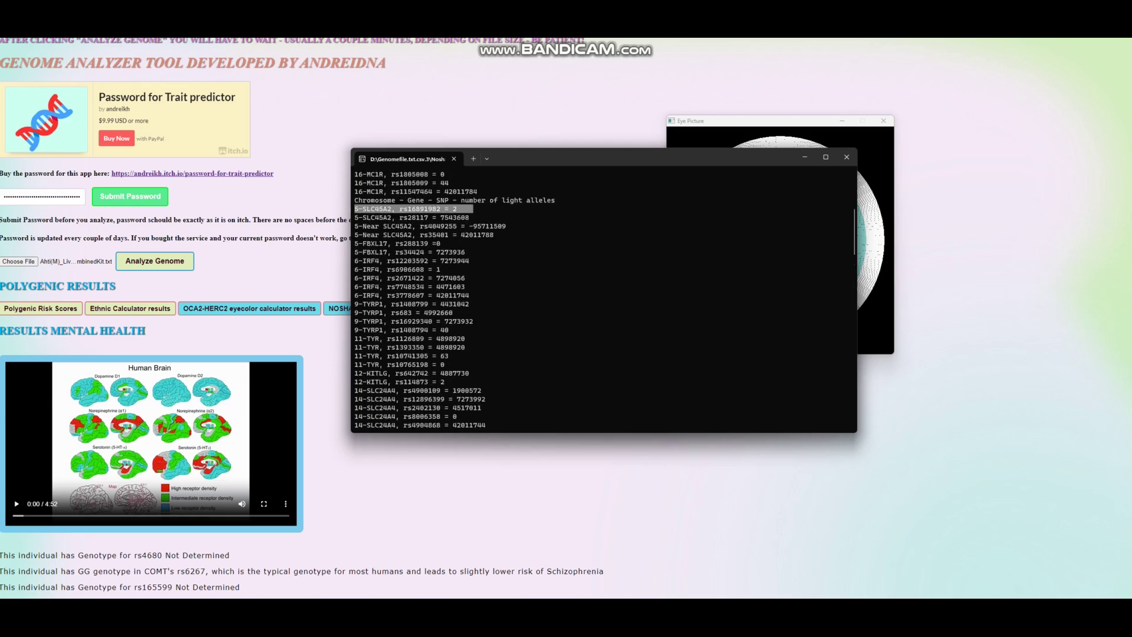
- Examine the console's light allele list through the TYRP1, OCA2, HERC2 and ASIP entries, highlighting the SLC24A5 rs1426654 line
scroll(601, 297, down, 15)
scroll(601, 298, up, 2)
drag(470, 235, 354, 234)
scroll(601, 298, up, 3)
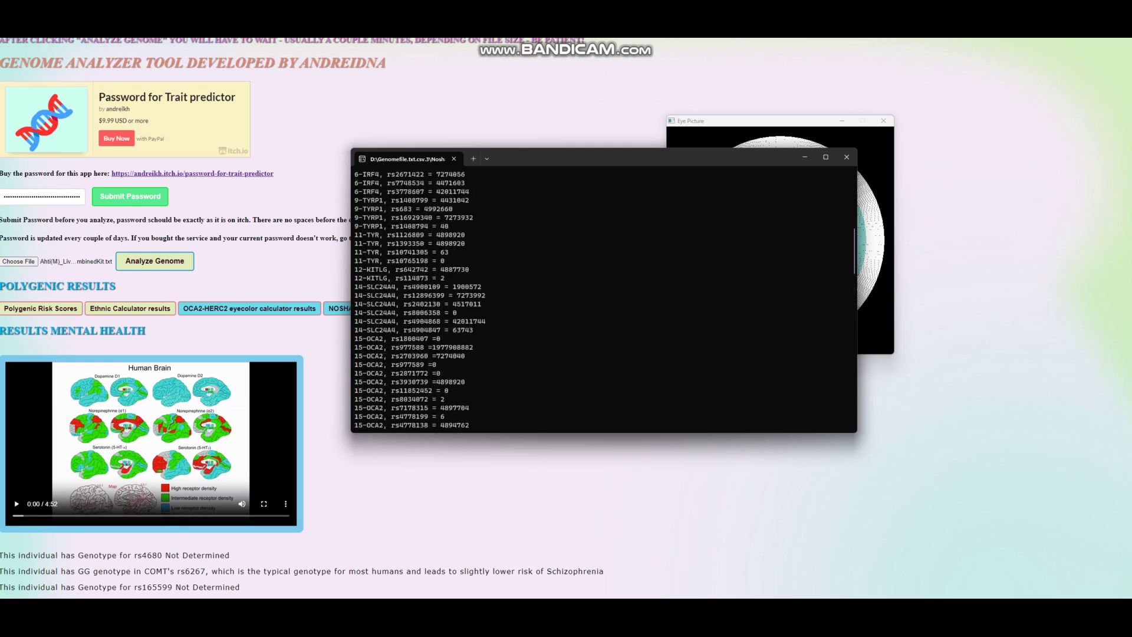
scroll(603, 299, down, 5)
drag(476, 339, 354, 338)
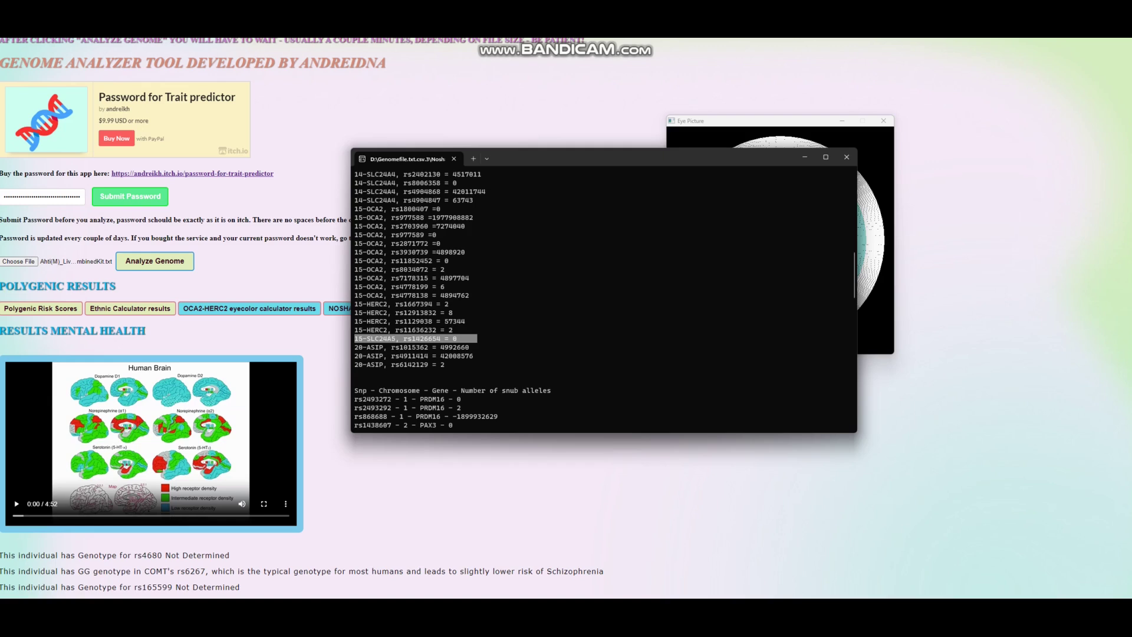
click(359, 339)
drag(506, 339, 445, 338)
- Highlight the MC1R rs1805008 line in the console's light hair allele list and the blue eye likelihood in the NOSHACOT results
scroll(604, 294, up, 6)
scroll(604, 295, up, 10)
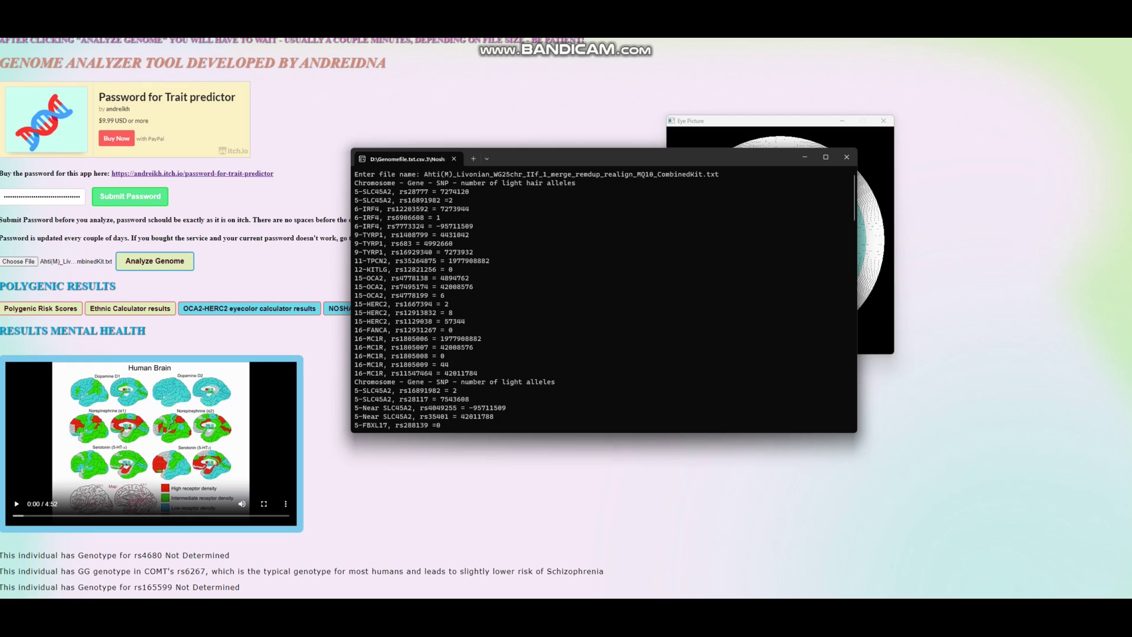
drag(355, 356, 463, 356)
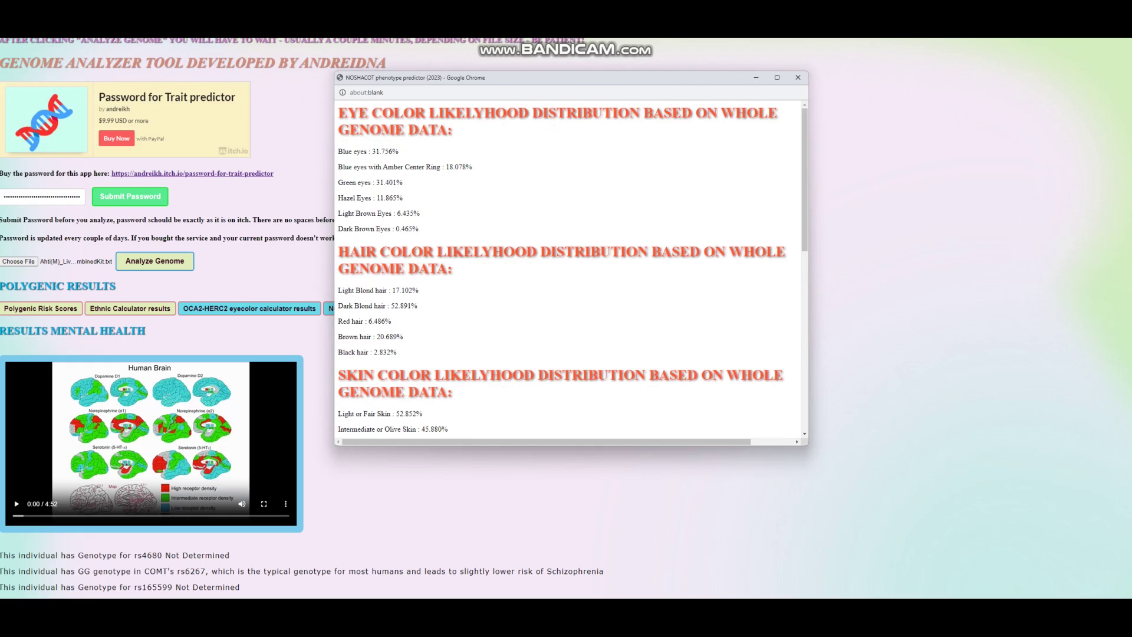
drag(401, 152, 352, 152)
click(400, 154)
- Place the console beside the NOSHACOT eye and hair results and highlight its red, blond, brown and black hair likelihoods
mouse_move(678, 629)
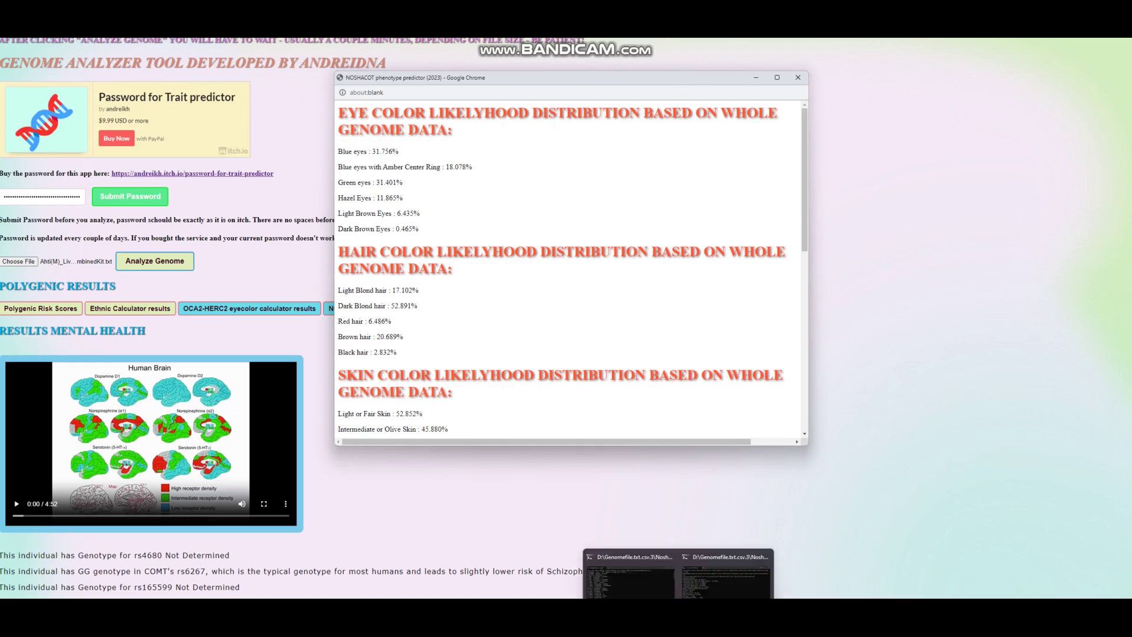
click(634, 580)
scroll(624, 330, down, 20)
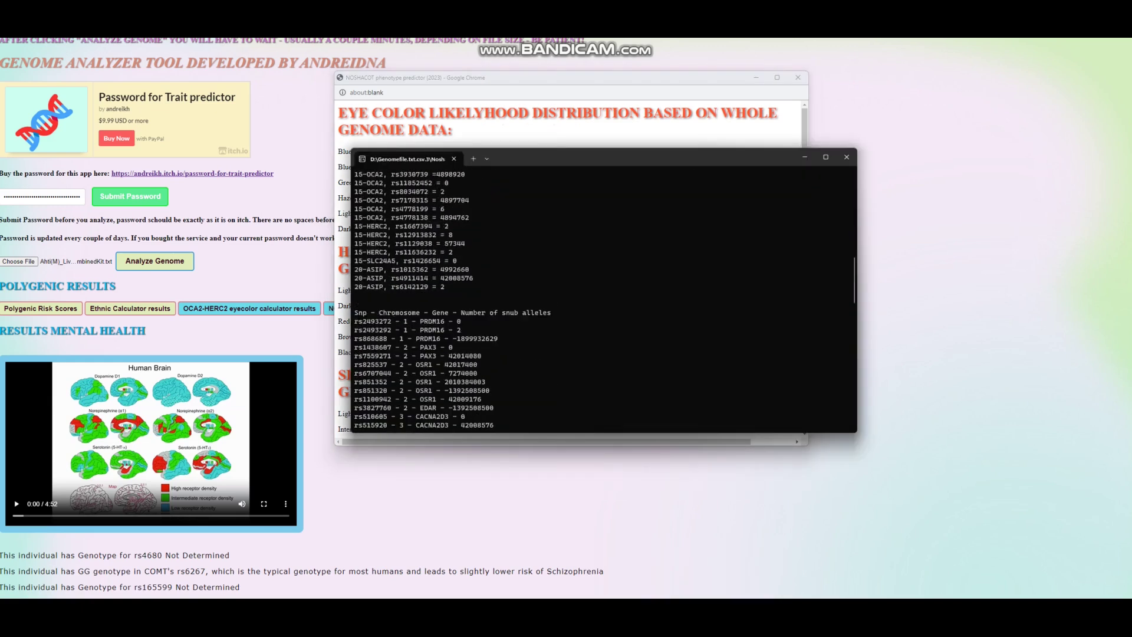
scroll(601, 295, down, 10)
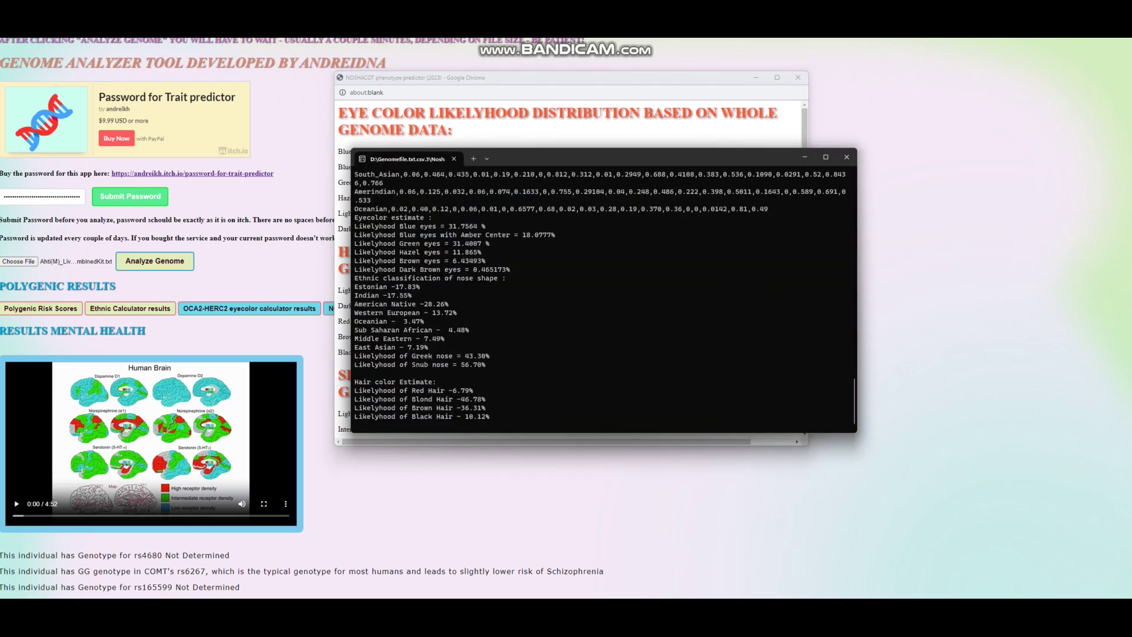
drag(510, 164, 648, 109)
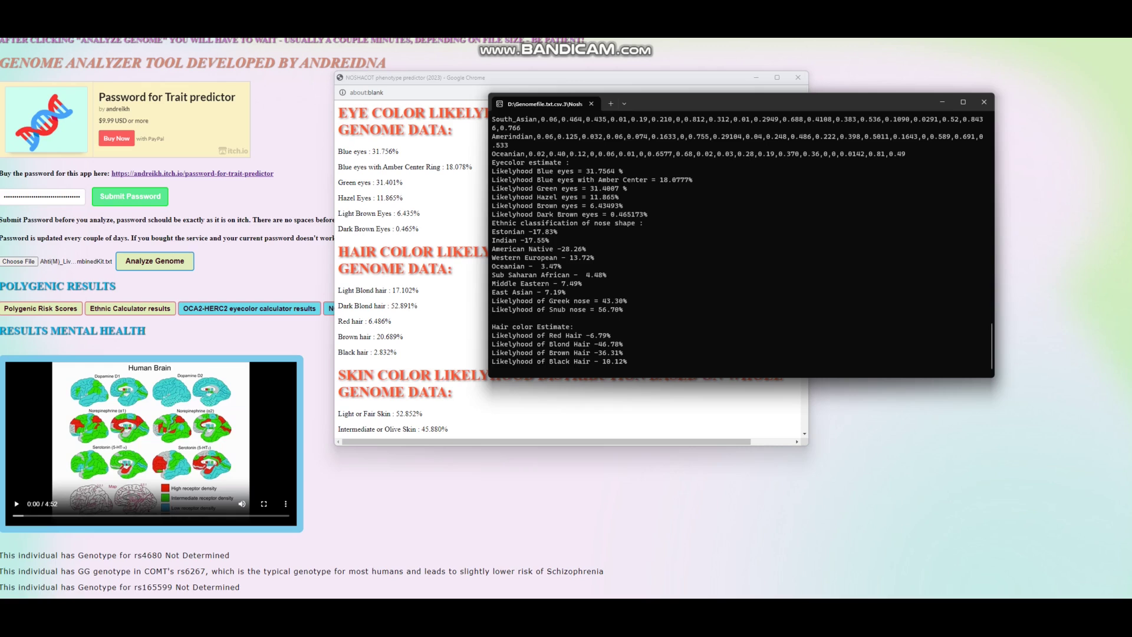
drag(638, 362, 491, 334)
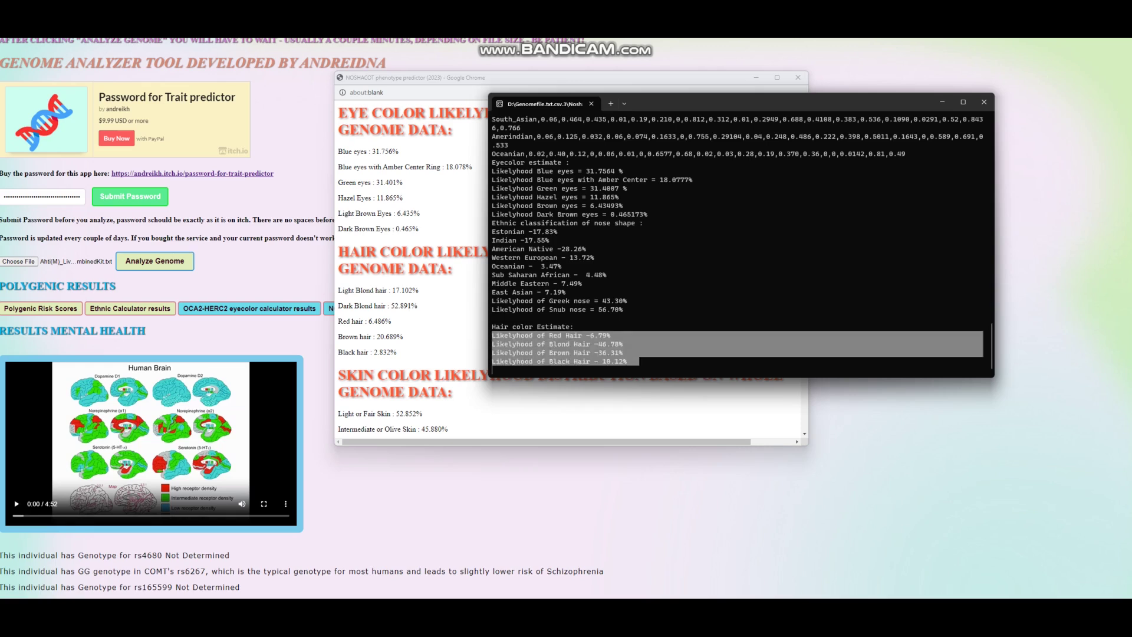
- Minimize the console and highlight the light blond and dark blond hair likelihoods in the NOSHACOT results
click(942, 101)
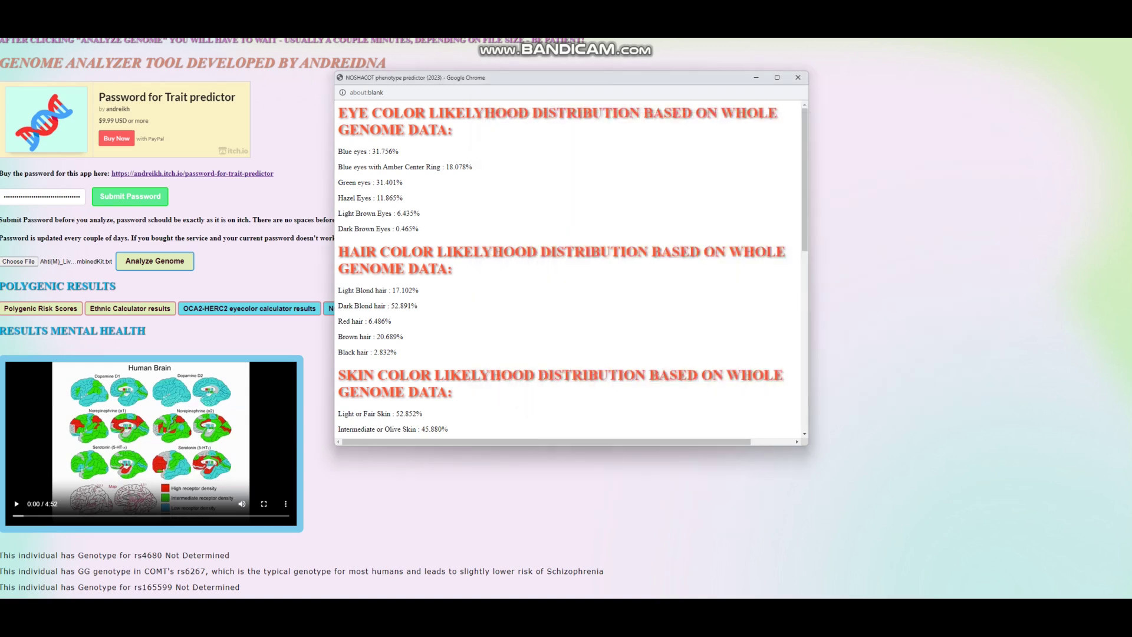
drag(382, 290, 337, 290)
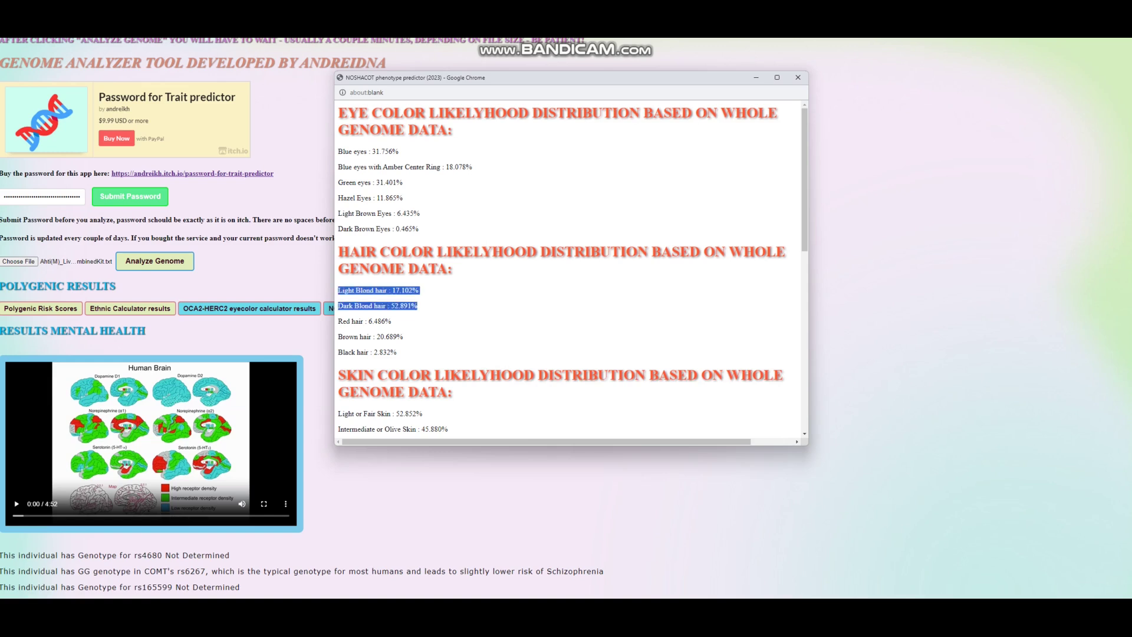
click(427, 306)
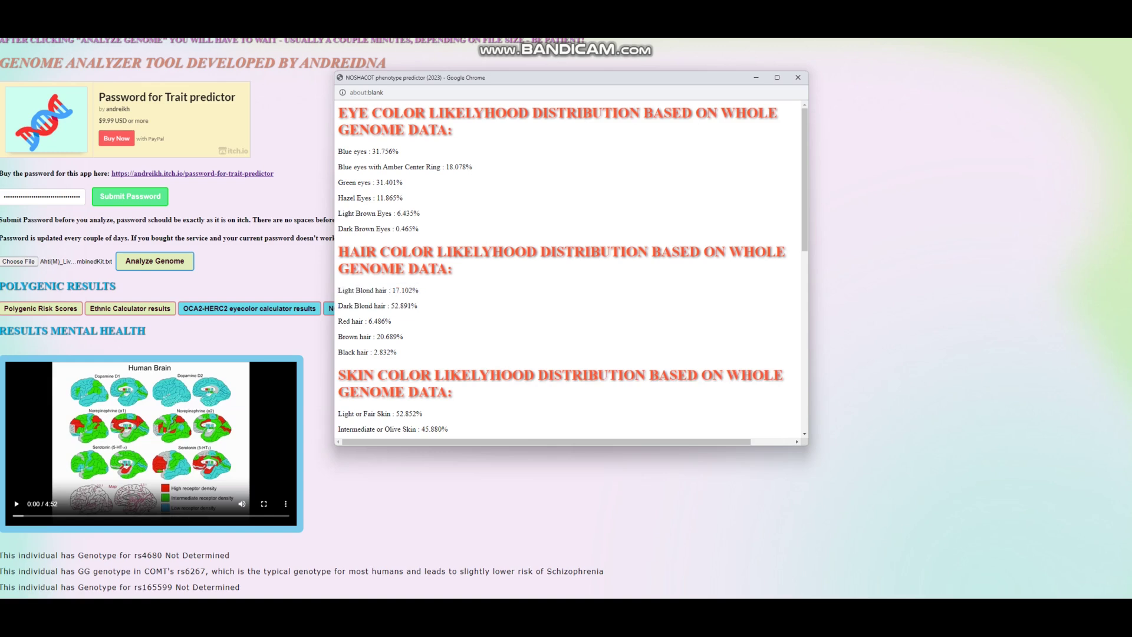
- Highlight the blue, amber-ring blue and green eye likelihoods in the NOSHACOT results and look through the sections below
drag(372, 151, 423, 185)
click(412, 151)
scroll(413, 177, down, 4)
click(422, 185)
scroll(569, 268, down, 4)
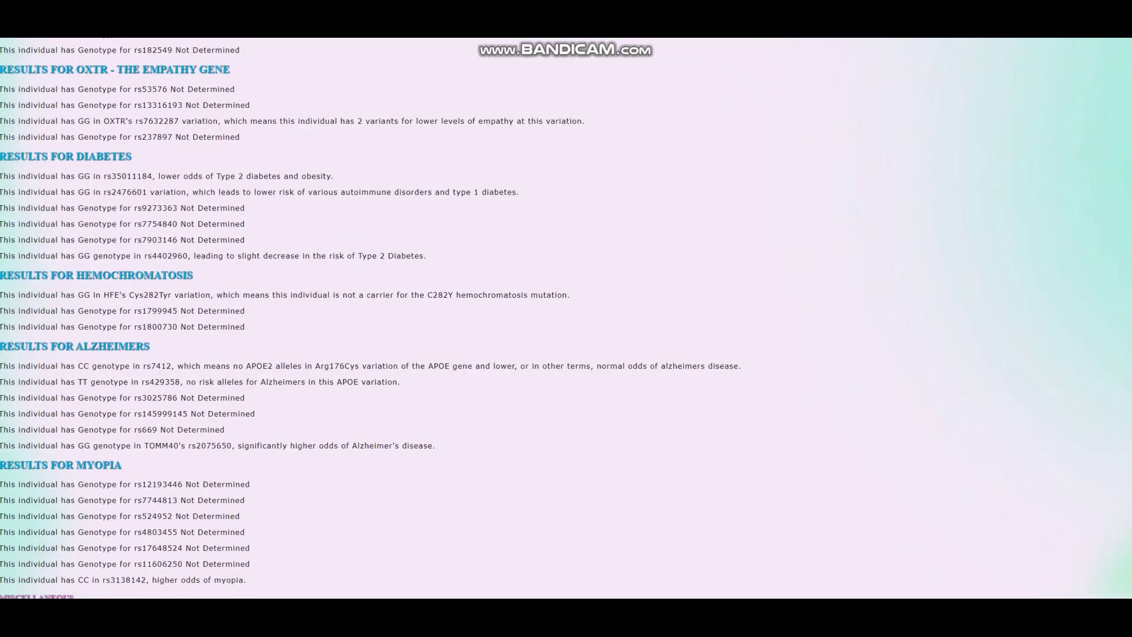
- Highlight the HFE Cys282Tyr hemochromatosis line and the rs7412, rs429358 and TOMM40 rs2075650 lines in the Alzheimer's results
drag(79, 294, 466, 295)
scroll(566, 318, down, 2)
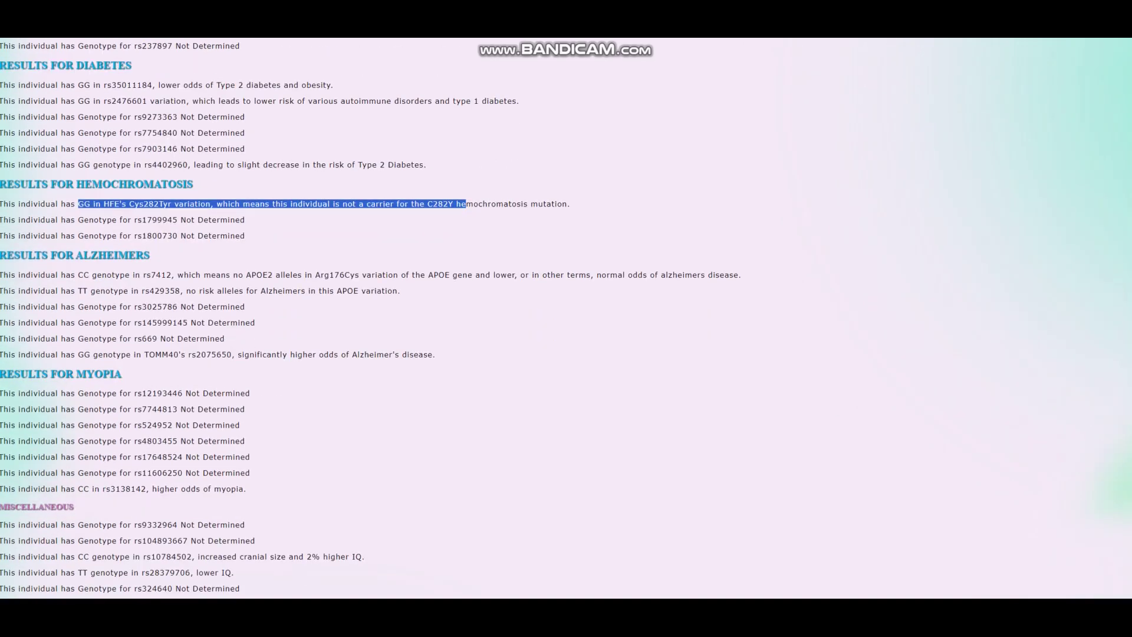
drag(61, 275, 311, 290)
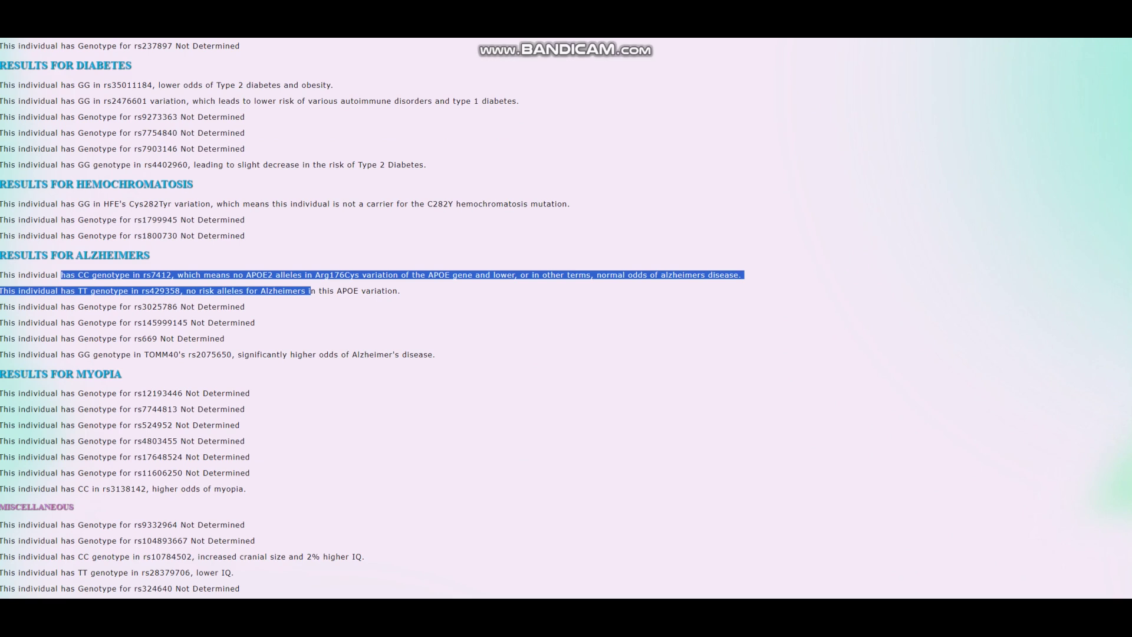
click(311, 292)
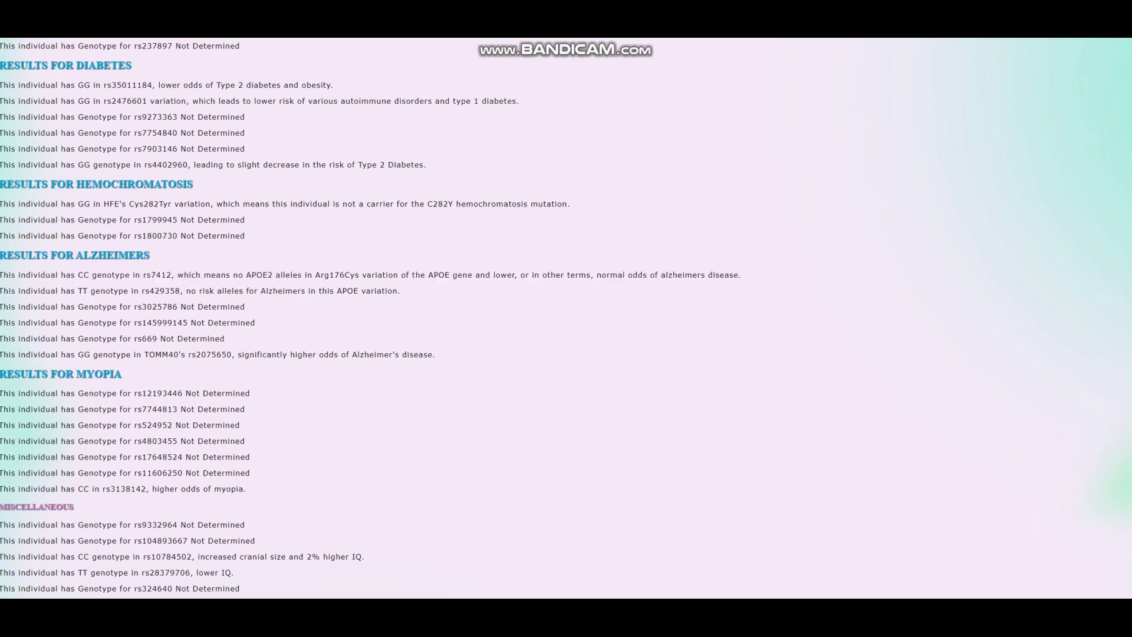
drag(61, 354, 393, 354)
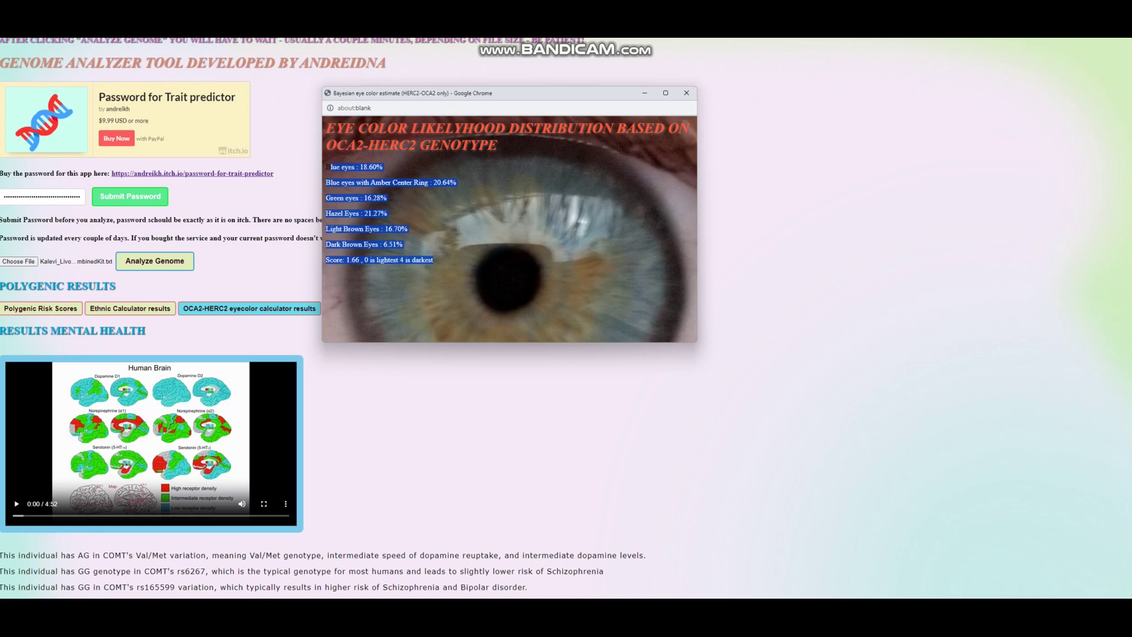
- Highlight the dark brown and blue eye likelihoods, and the whole eye color distribution, in the second file's OCA2-HERC2 results
click(404, 244)
drag(404, 245, 326, 245)
click(326, 167)
drag(326, 168, 383, 167)
click(383, 168)
drag(407, 260, 325, 167)
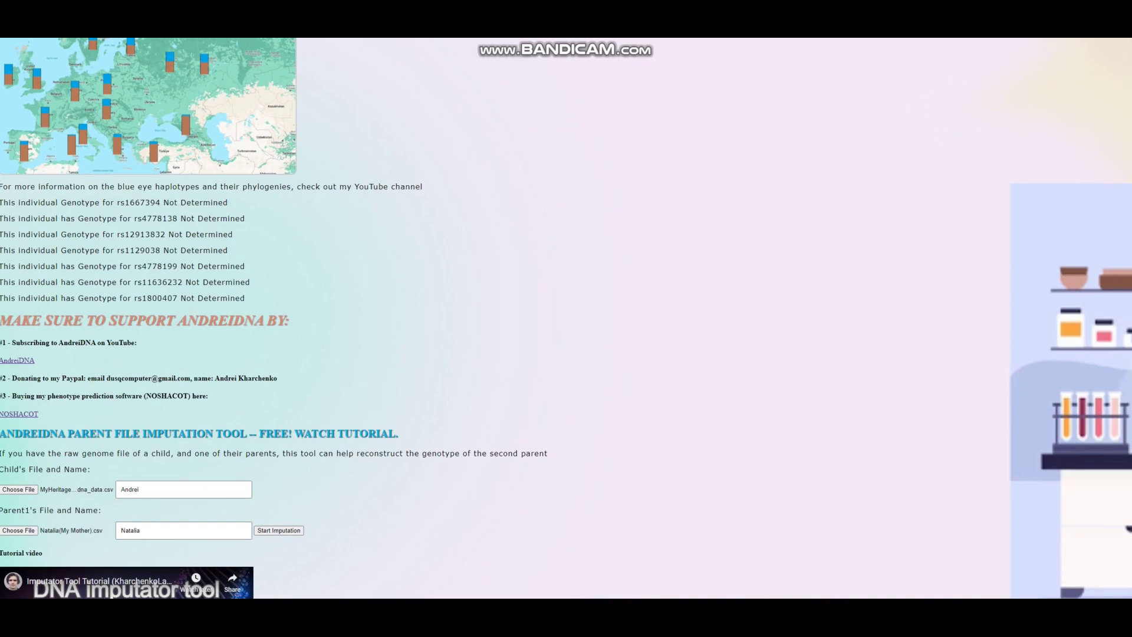
- Highlight the eye color genotype lines from rs1667394 to rs1800407 below the haplotype map and return to the polygenic results
drag(247, 299, 45, 202)
click(45, 203)
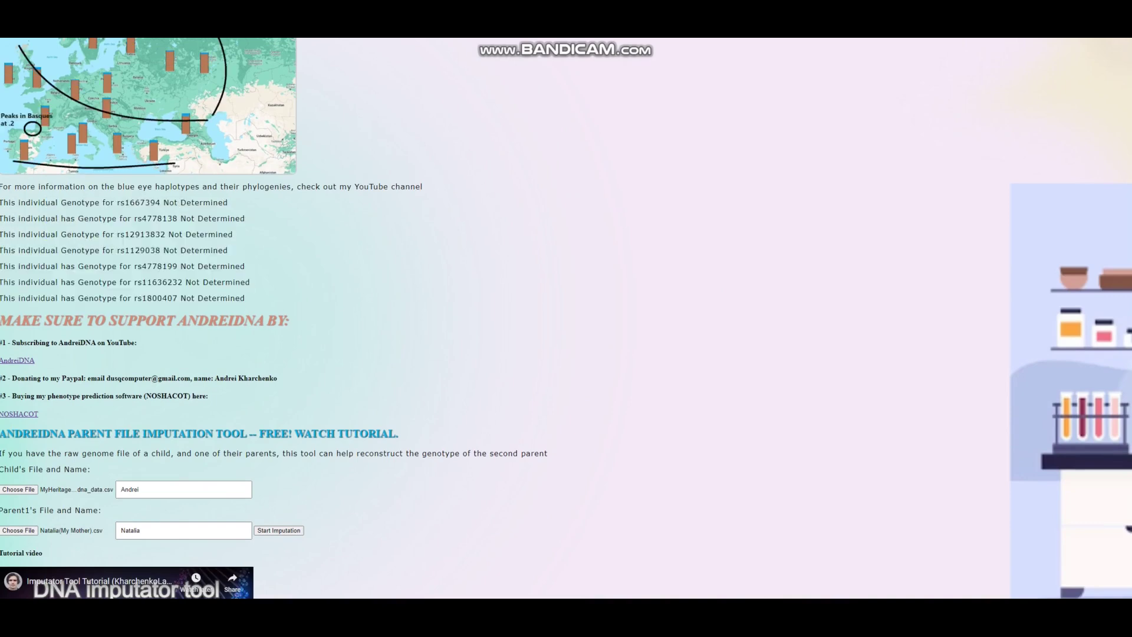
scroll(566, 318, up, 20)
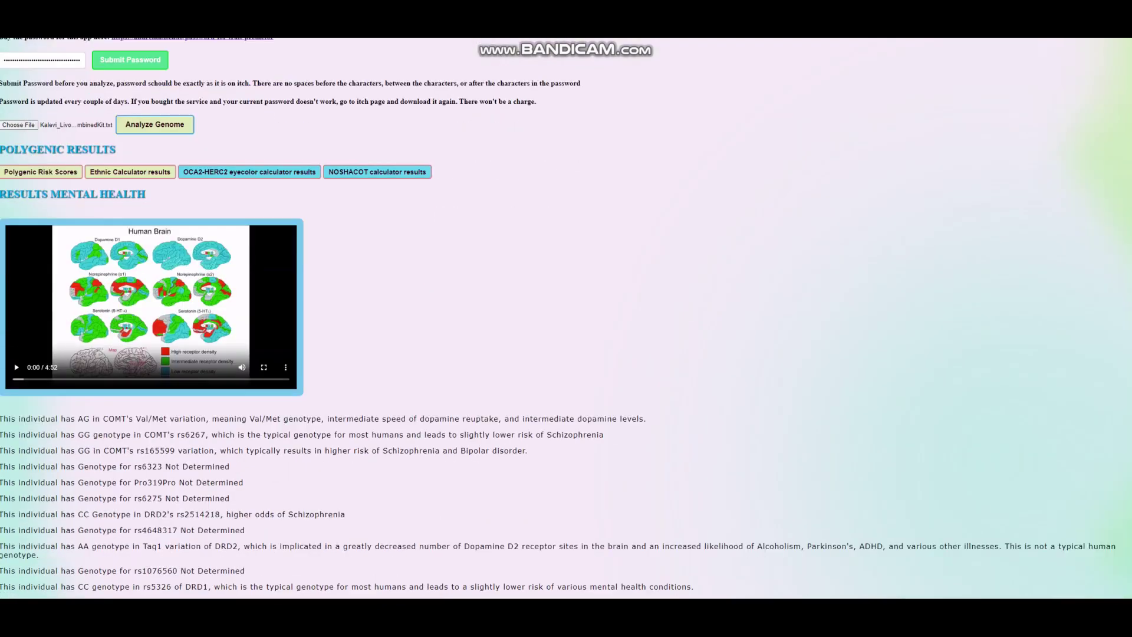
- Move the second file's console clear of the polygenic results, highlight OCA2 rs7178315 in its light allele list, and minimize it
mouse_move(678, 613)
click(678, 580)
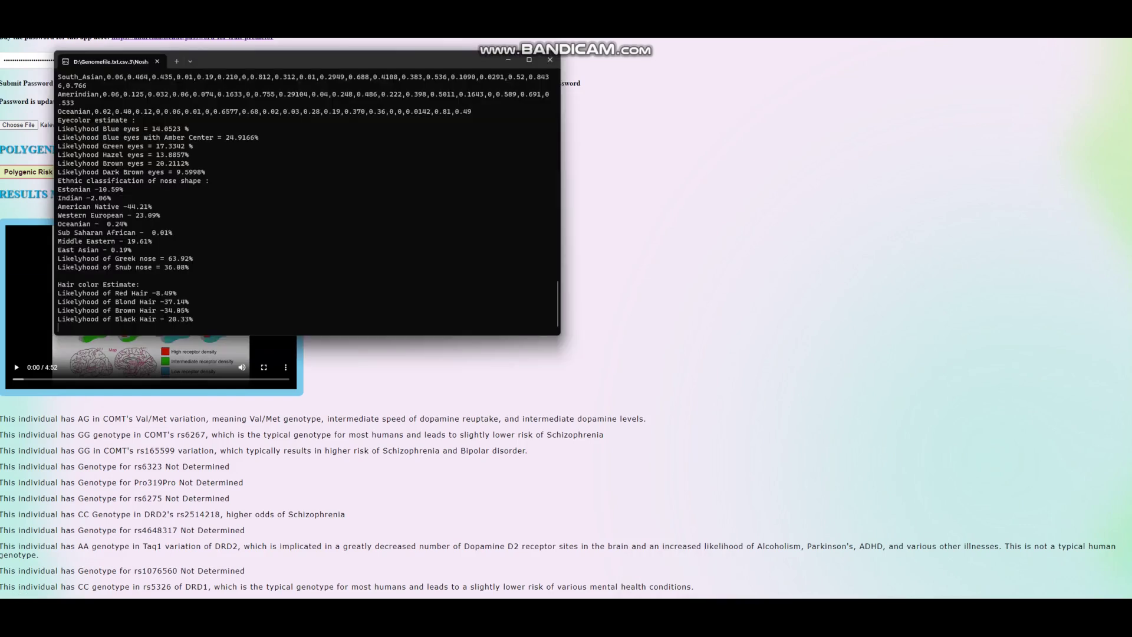
drag(387, 63, 814, 93)
scroll(654, 119, up, 7)
scroll(734, 230, up, 20)
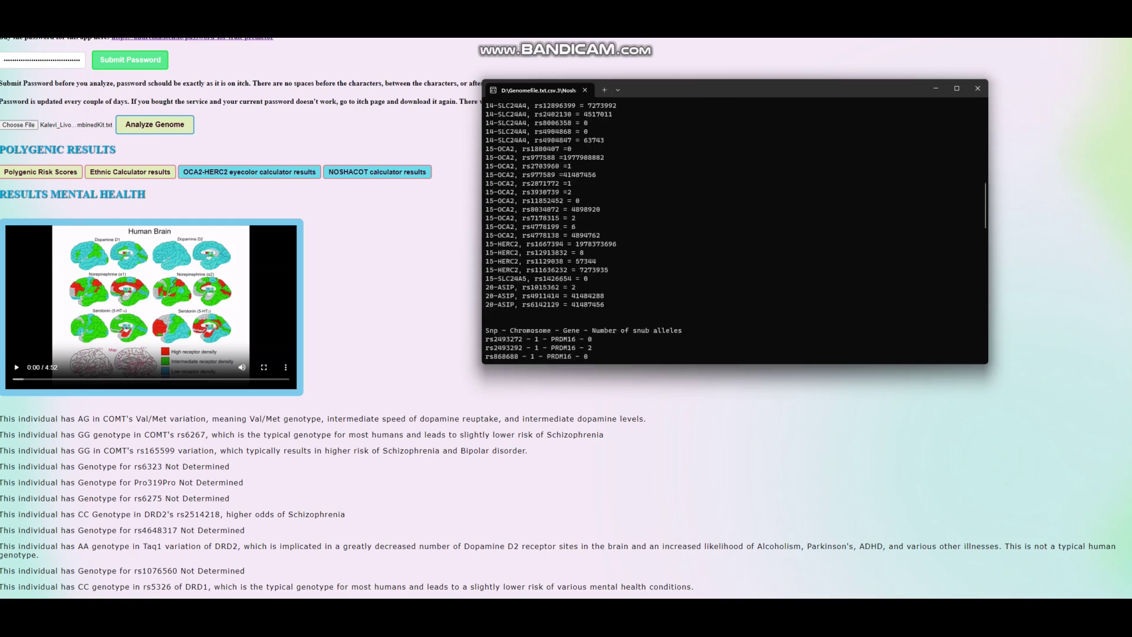
drag(592, 201, 485, 200)
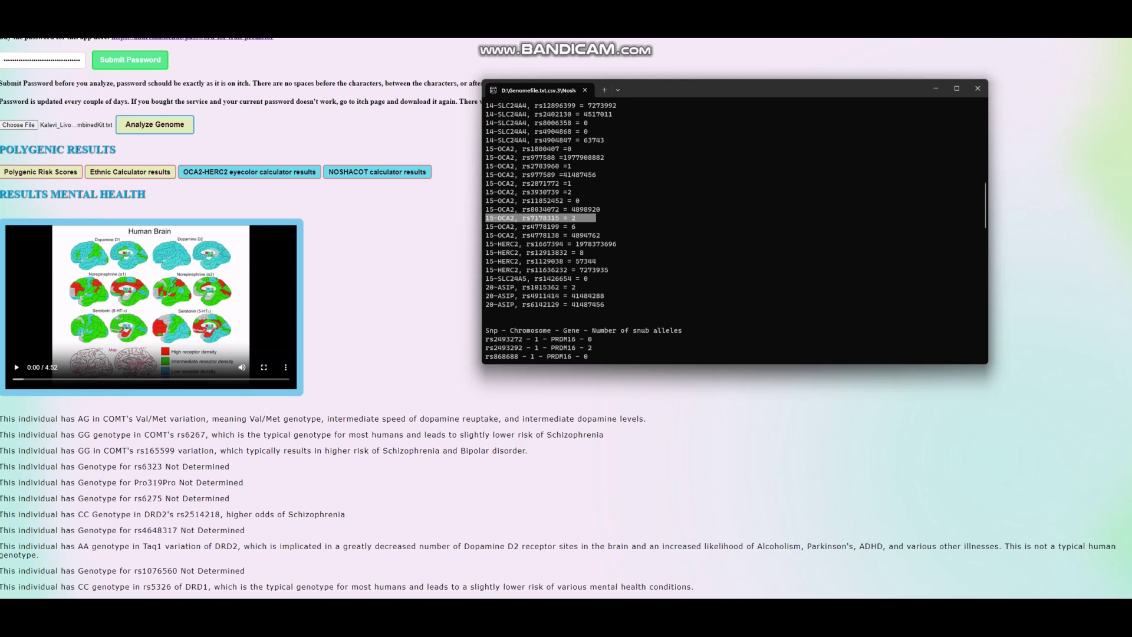
click(594, 218)
drag(603, 218, 487, 218)
click(936, 88)
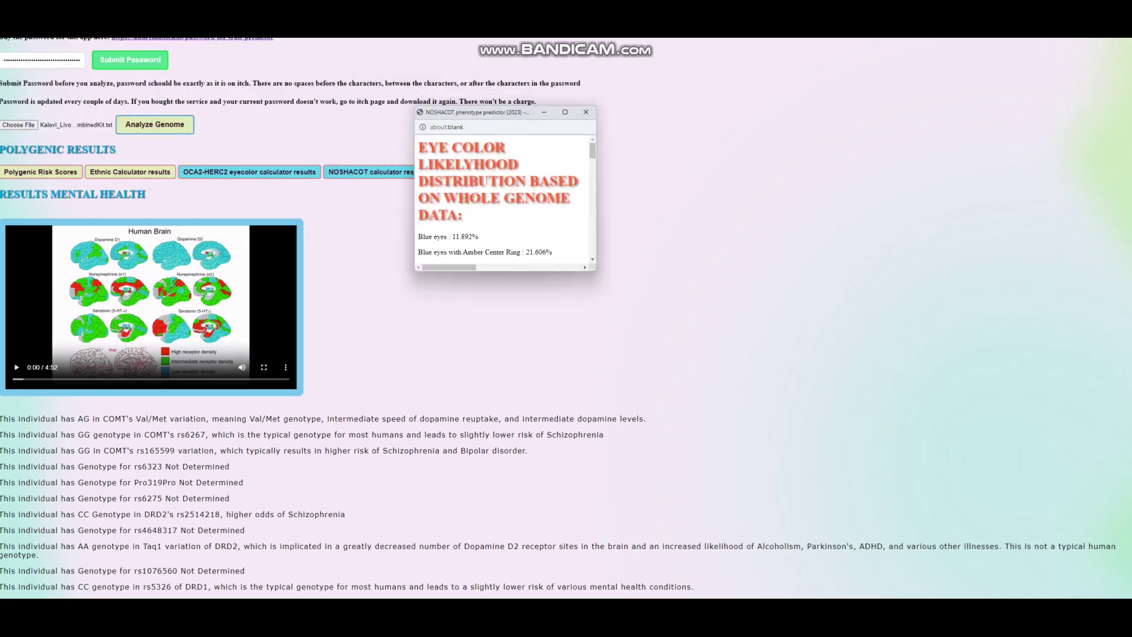
- Enlarge the NOSHACOT results window and highlight the light brown eye likelihood, plus the range from blue to light brown eyes
drag(595, 270, 862, 439)
drag(505, 249, 417, 248)
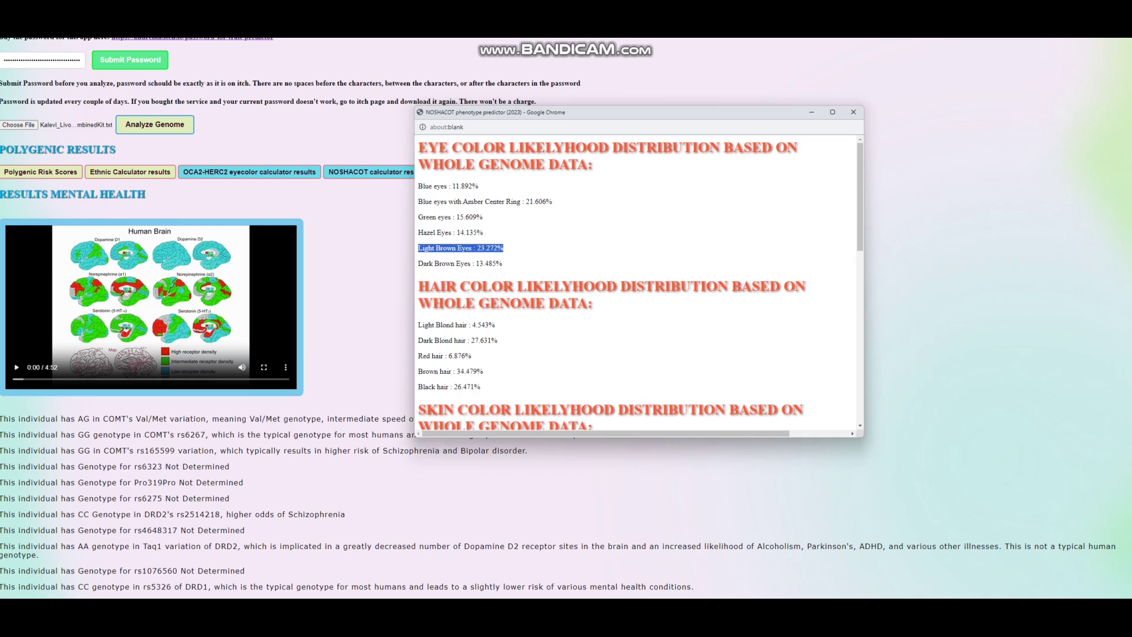
drag(505, 248, 417, 248)
click(506, 248)
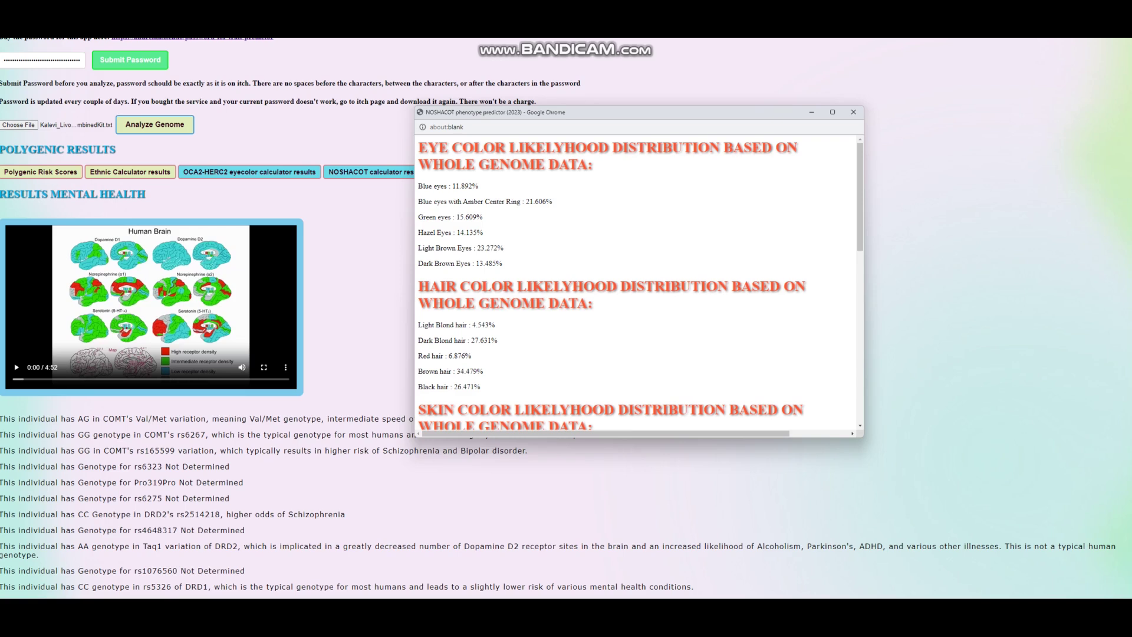
drag(504, 247, 417, 185)
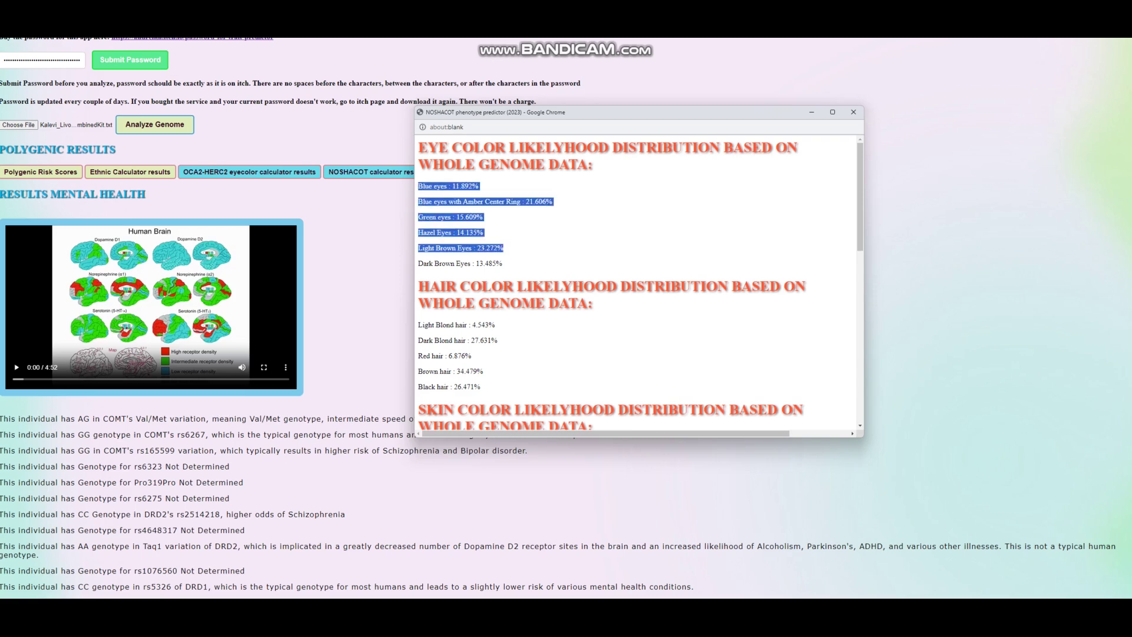
click(506, 232)
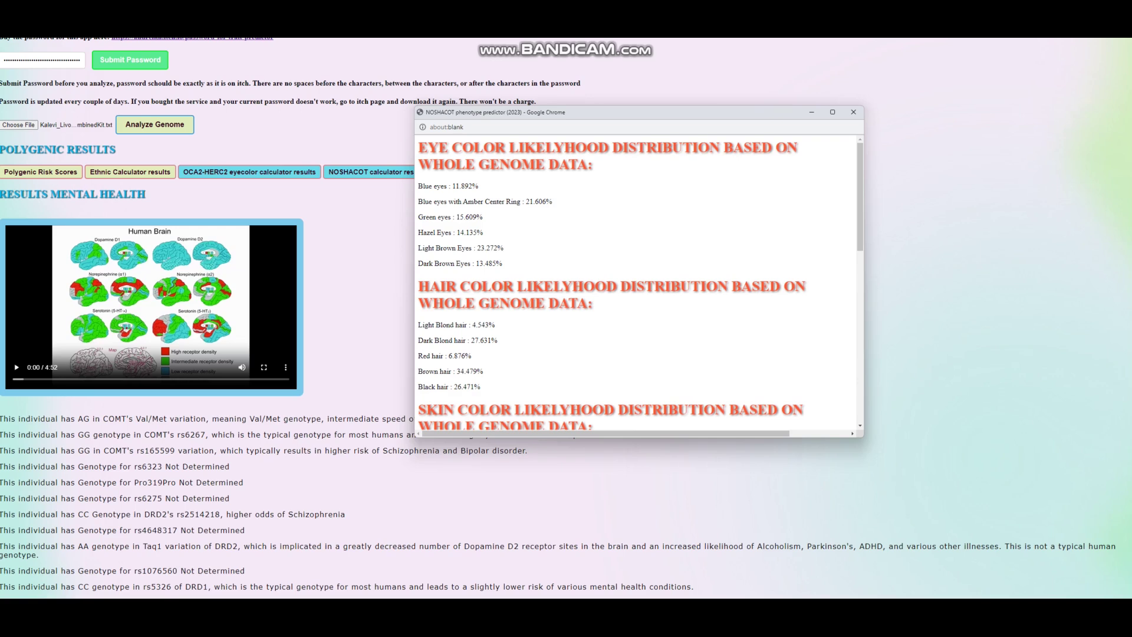
- Examine the NOSHACOT results down to the BEH2 imputation, highlighting the brown hair, light brown eye and light or fair skin likelihoods
scroll(637, 283, down, 2)
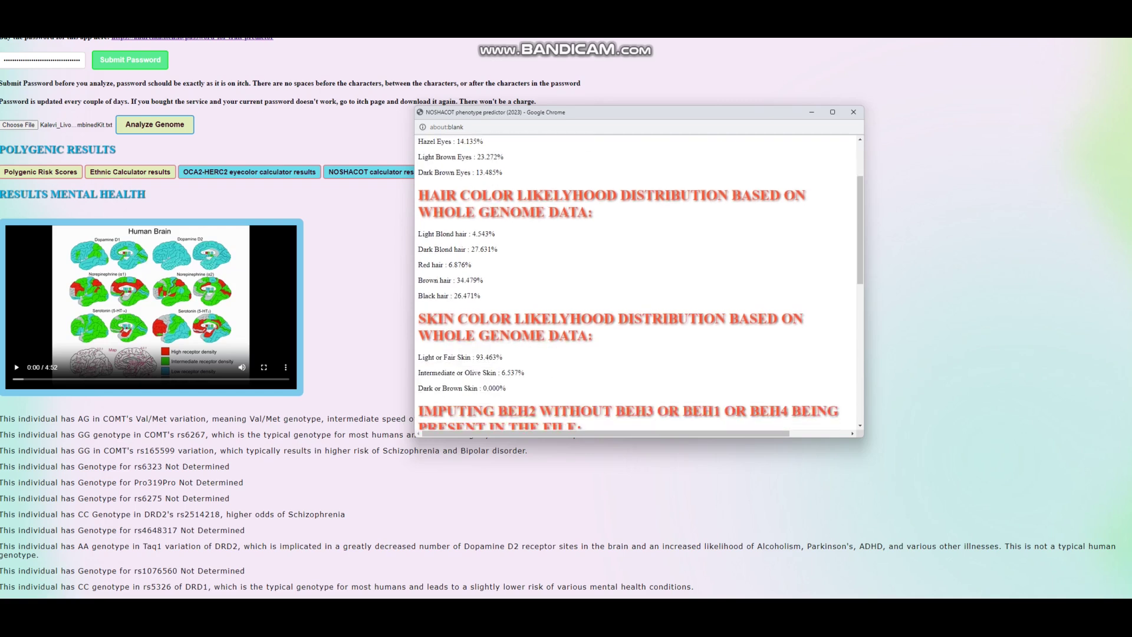
drag(483, 280, 418, 280)
scroll(637, 283, up, 2)
drag(504, 247, 417, 248)
scroll(636, 283, down, 4)
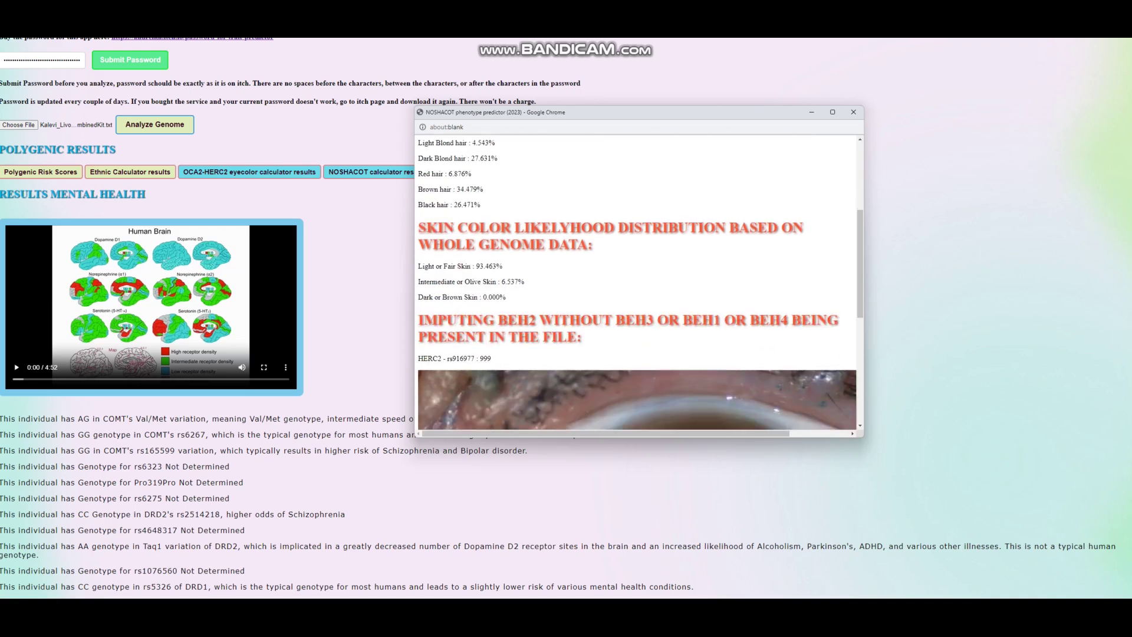
drag(502, 266, 418, 266)
scroll(637, 283, down, 8)
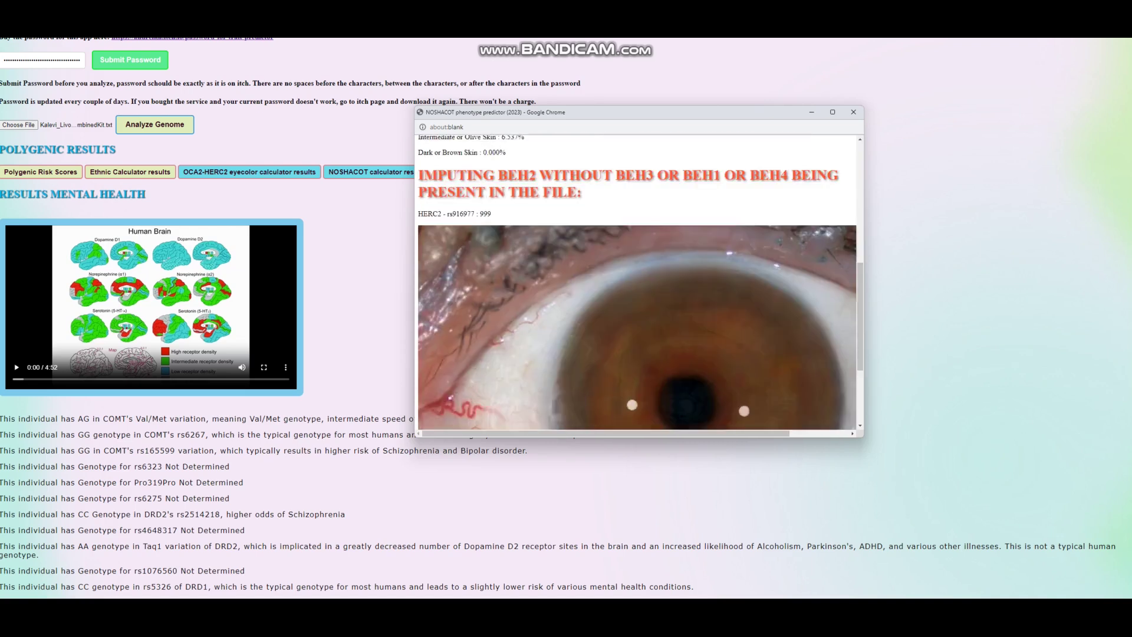
scroll(636, 283, up, 10)
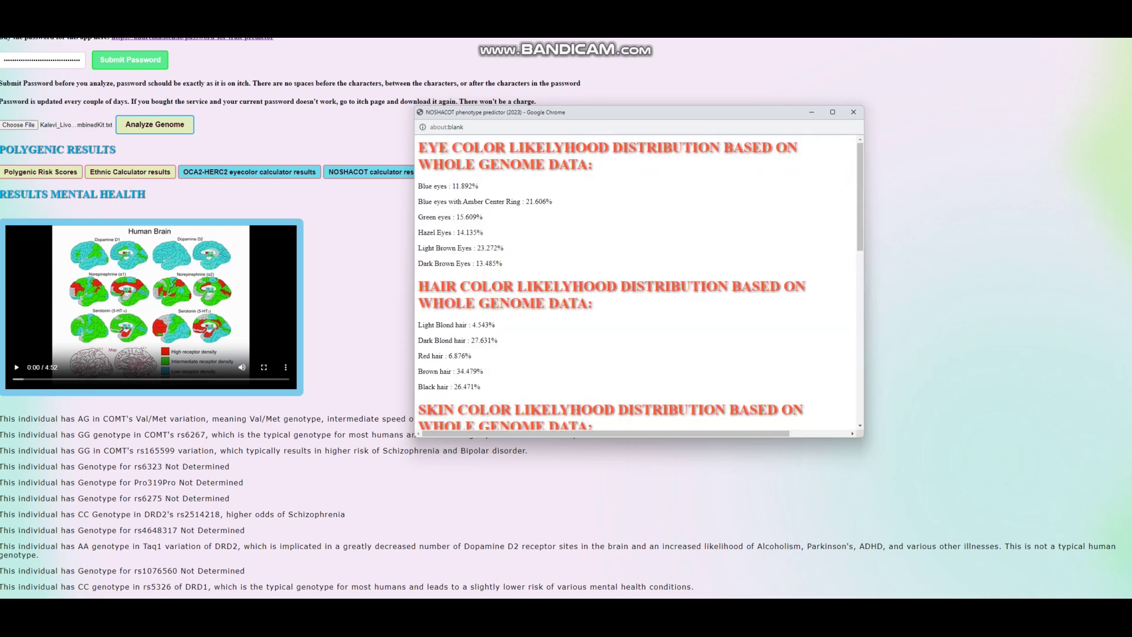
- Reopen the second file's console and examine its light allele entries from TYRP1 to ASIP around OCA2 rs7178315
mouse_move(678, 610)
click(678, 576)
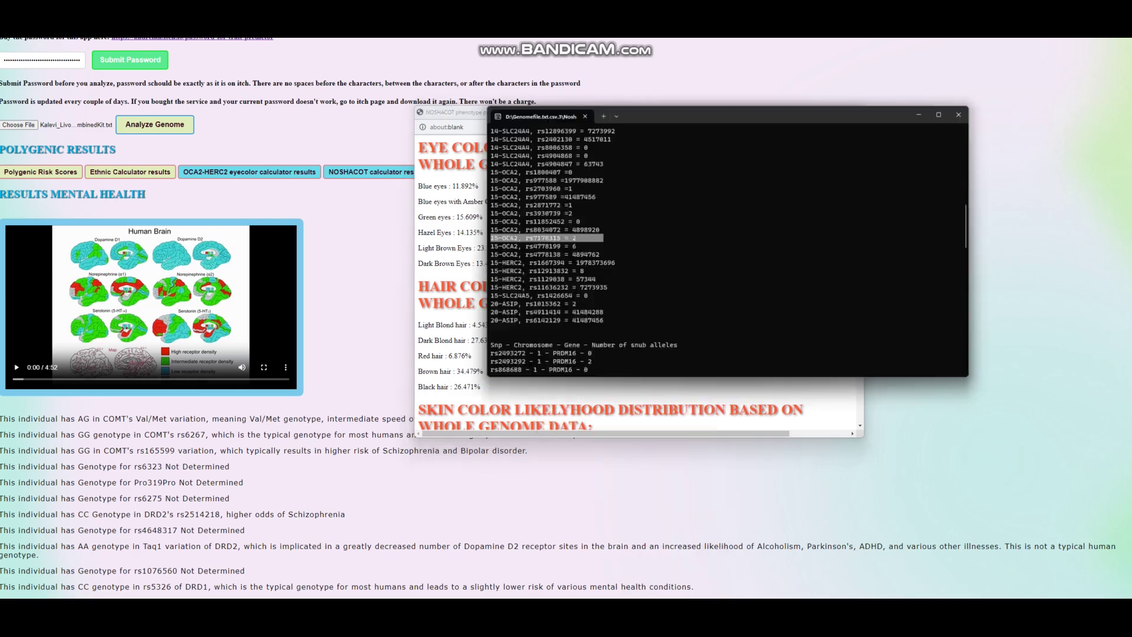
scroll(733, 230, up, 3)
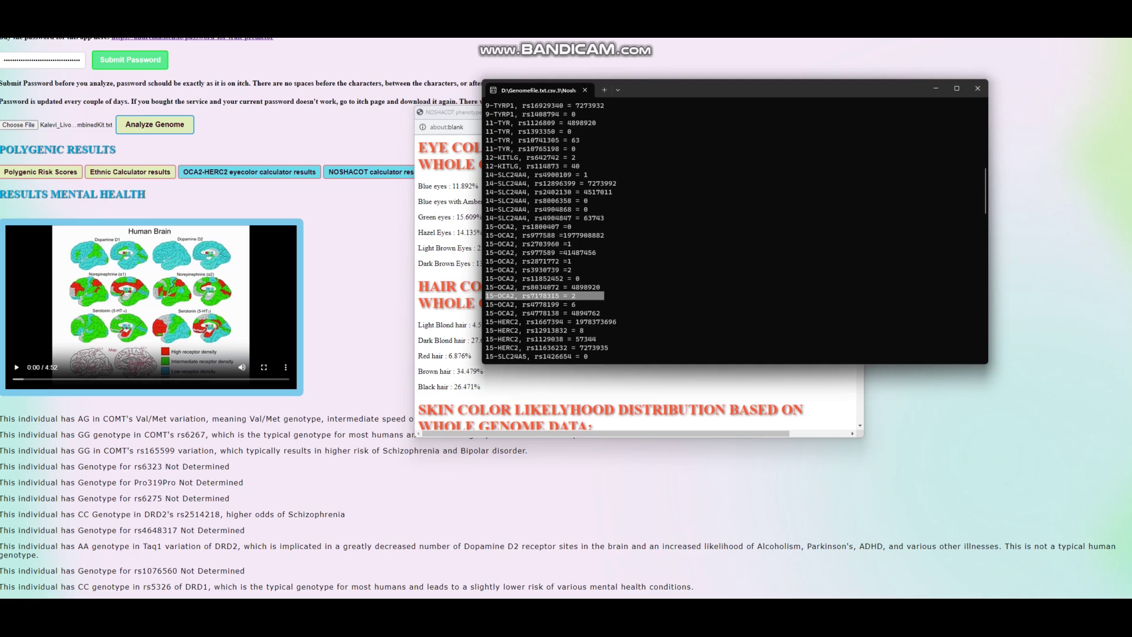
scroll(734, 230, down, 2)
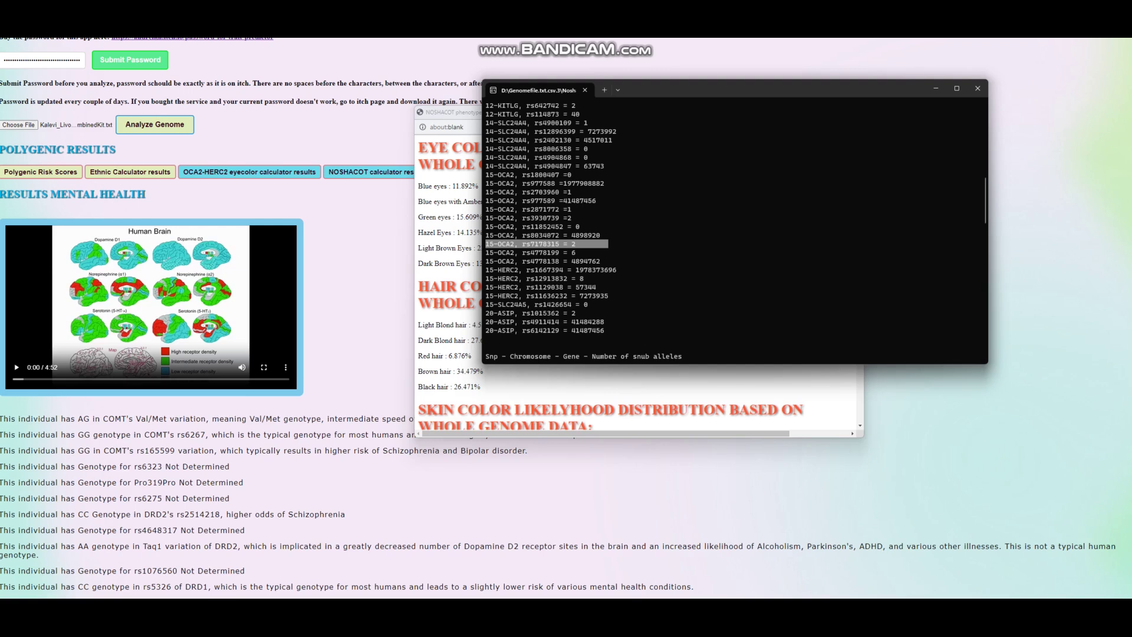
- Highlight ASIP rs1015362 and SLC45A2 rs16891982 in the second file's light allele list, and review its output down to the hair color estimate
drag(594, 313, 487, 312)
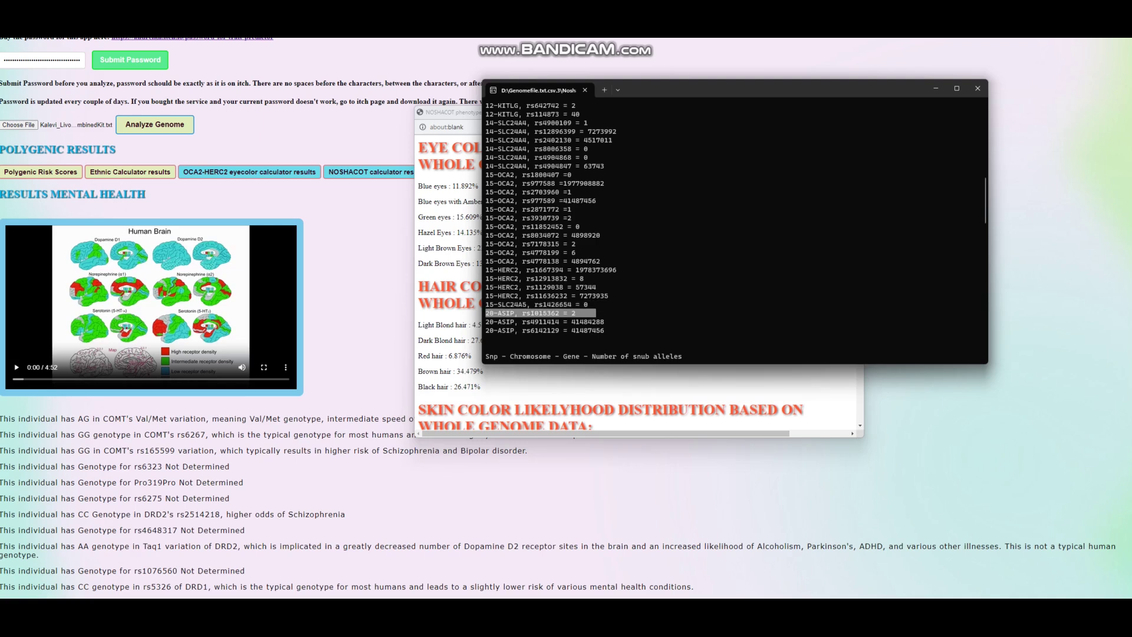
scroll(734, 230, up, 9)
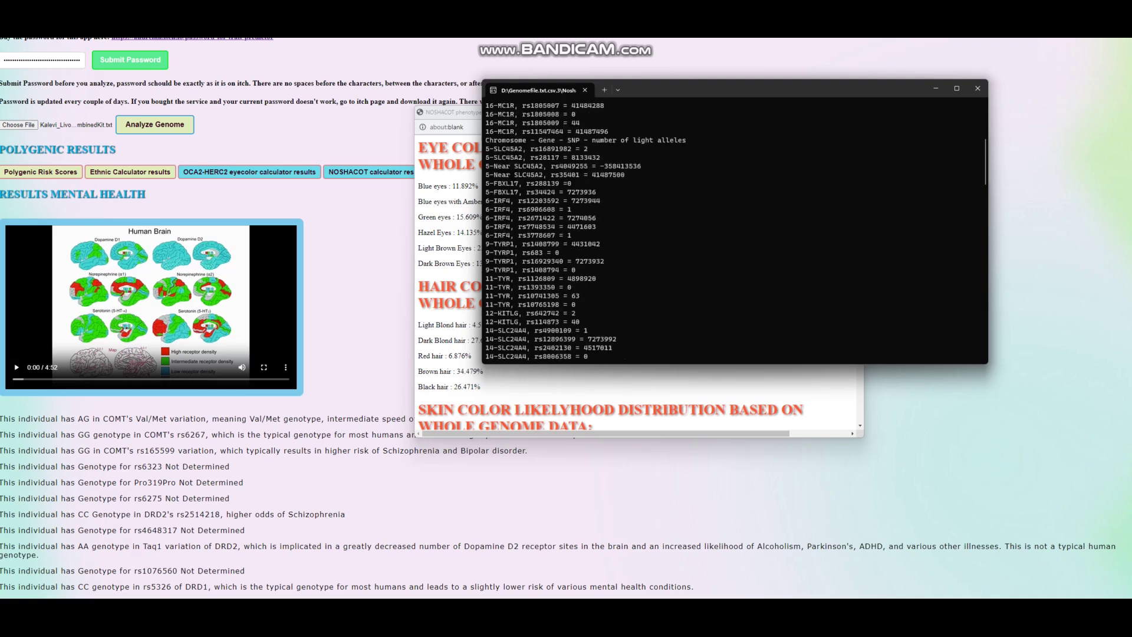
drag(596, 175, 485, 174)
scroll(734, 230, up, 6)
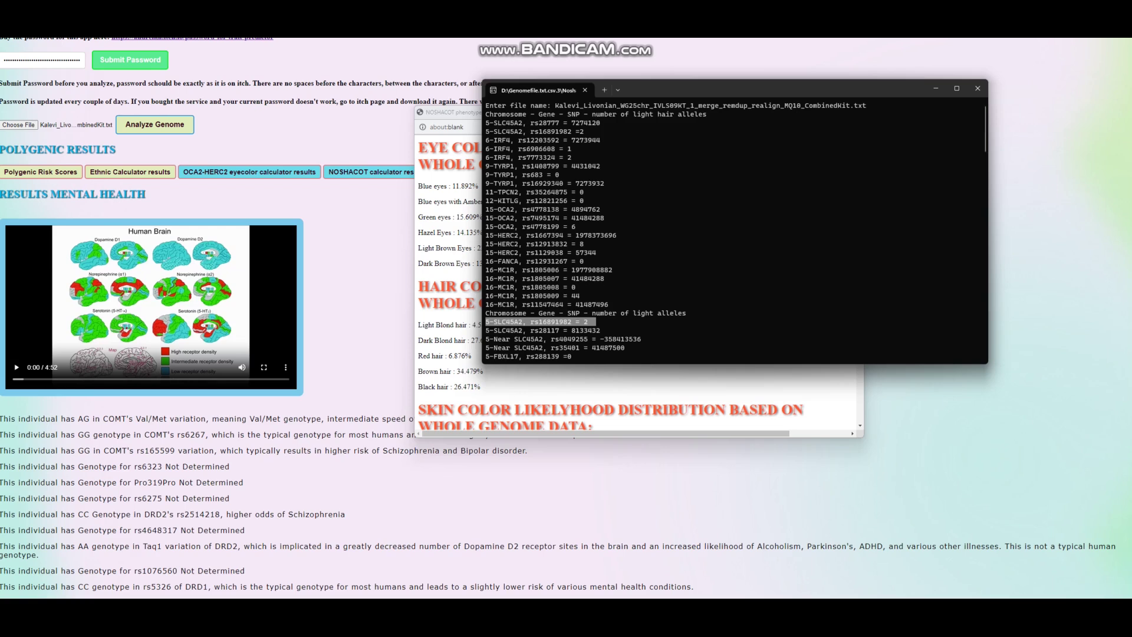
scroll(733, 230, down, 15)
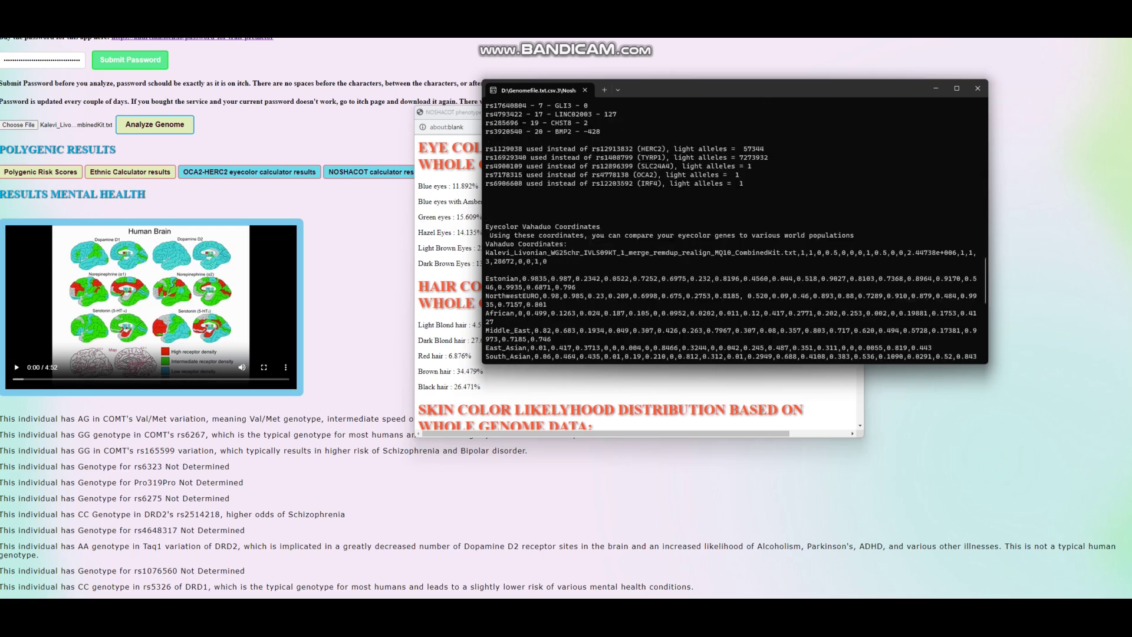
scroll(734, 229, down, 1)
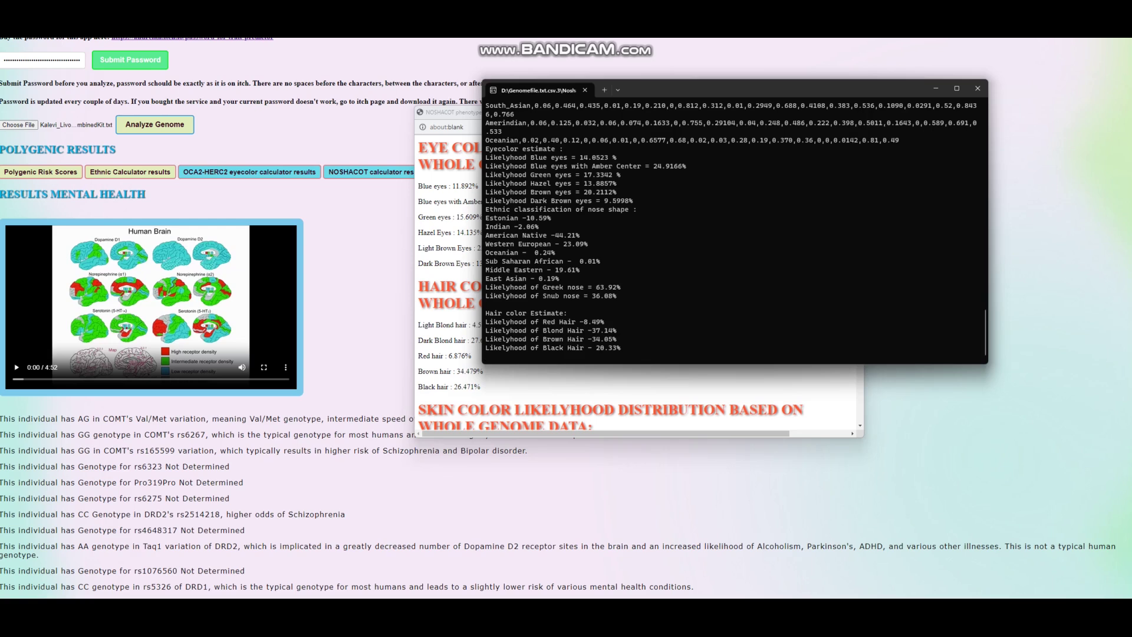
- Switch back to the NOSHACOT results window and highlight the brown hair and light brown eye likelihoods
key(alt+Tab)
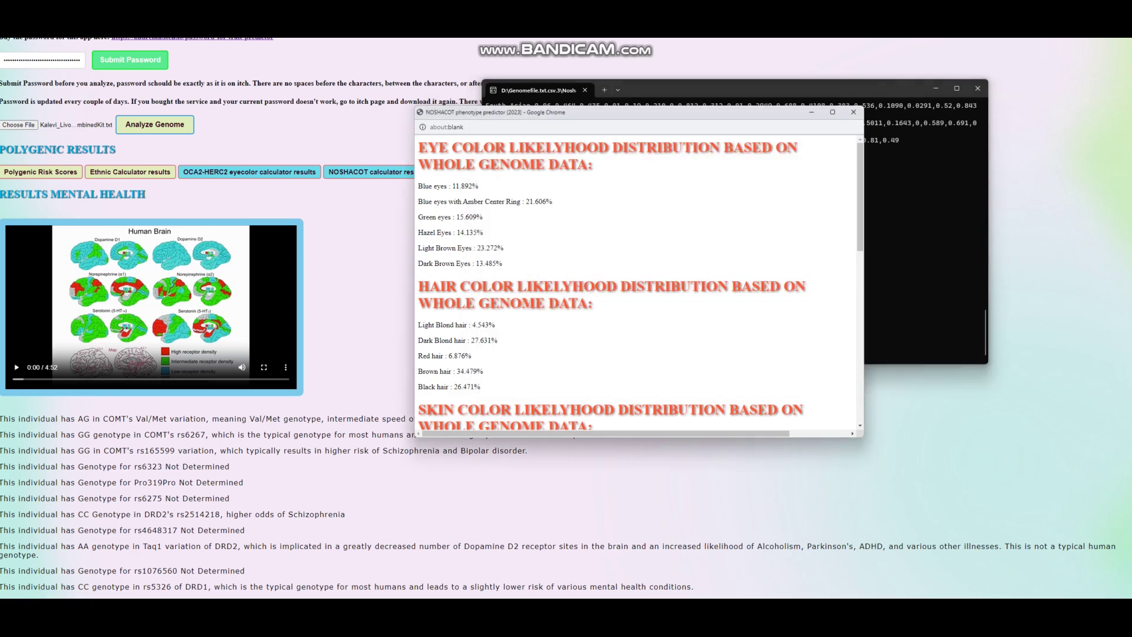
drag(484, 371, 447, 371)
drag(505, 248, 451, 248)
click(501, 248)
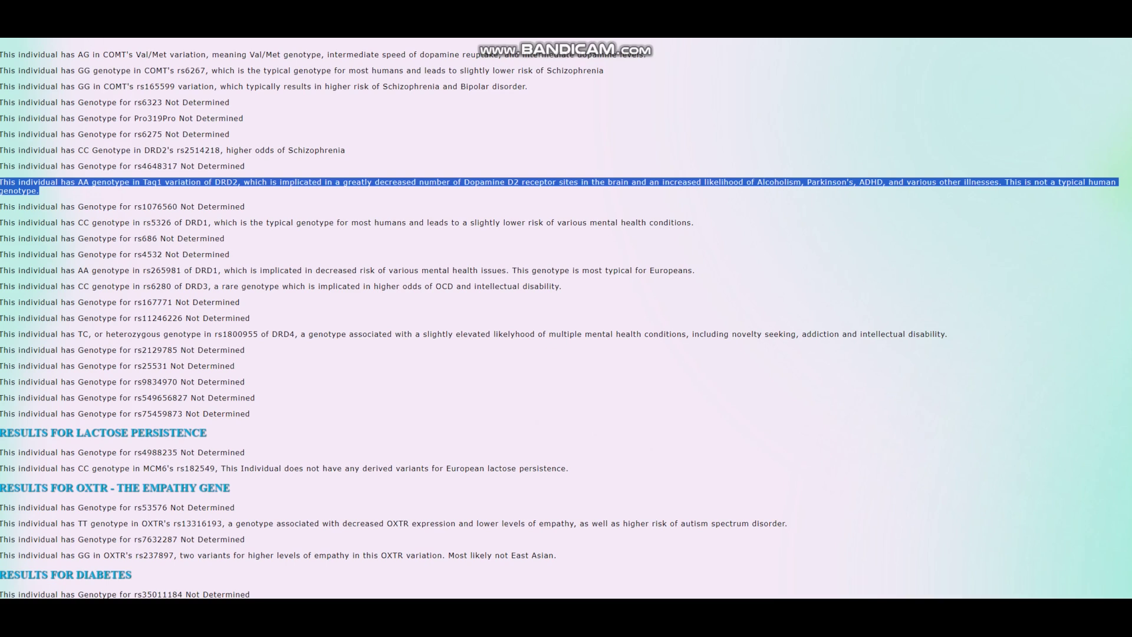
- Read the analyzer report from the dopamine receptor variants to lactose persistence, highlighting the MCM6 rs182549 and rs4988235 entries
scroll(560, 318, down, 1)
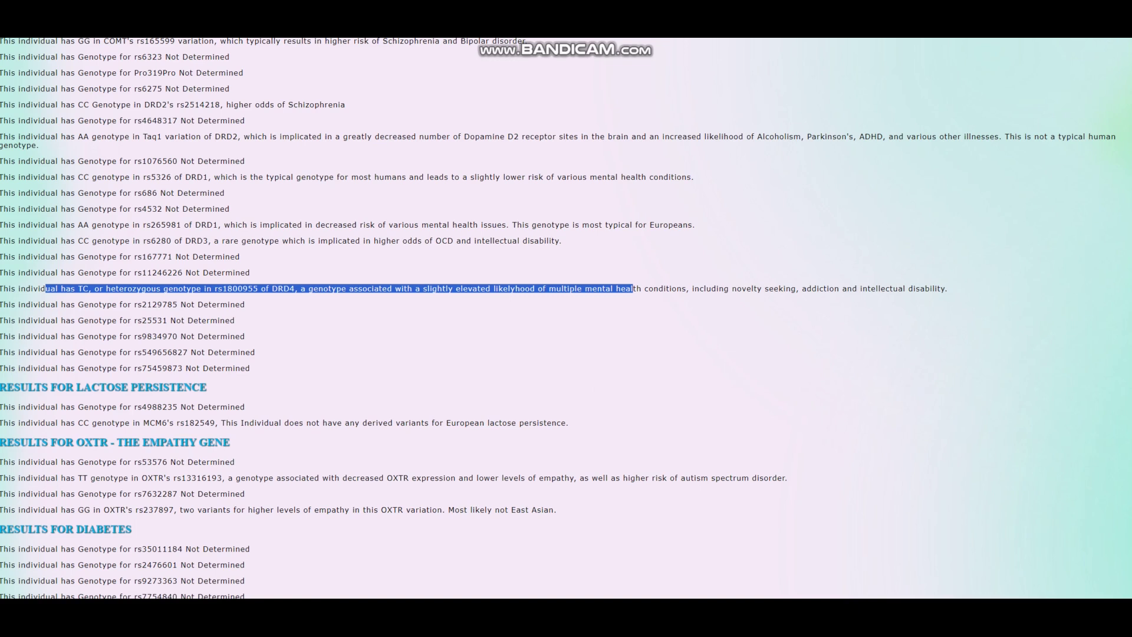
scroll(566, 318, down, 4)
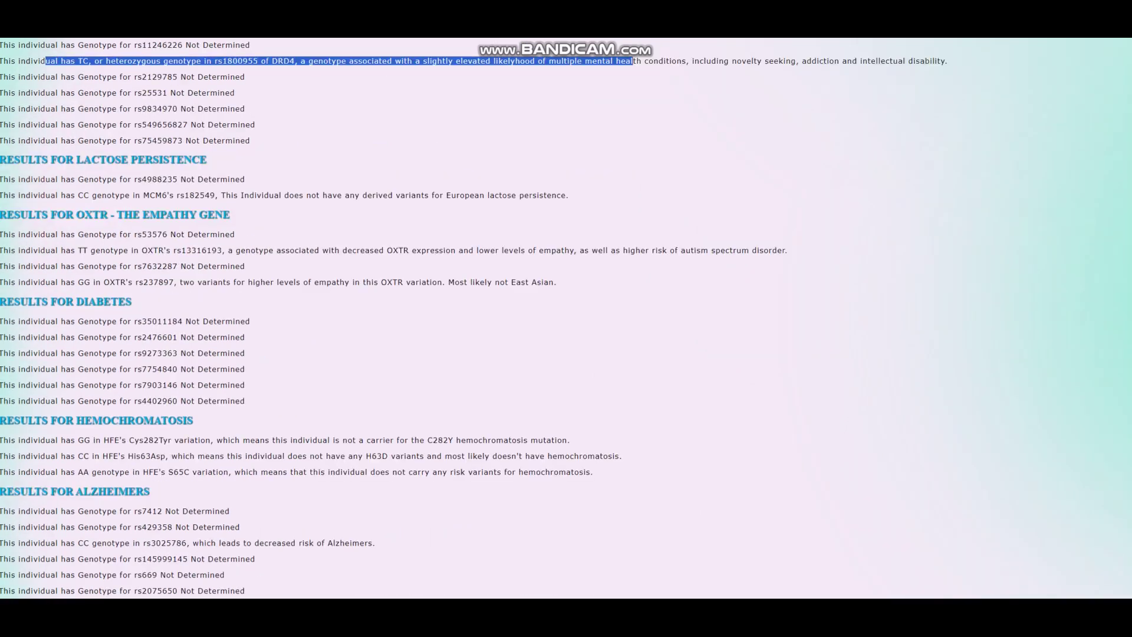
drag(61, 195, 537, 195)
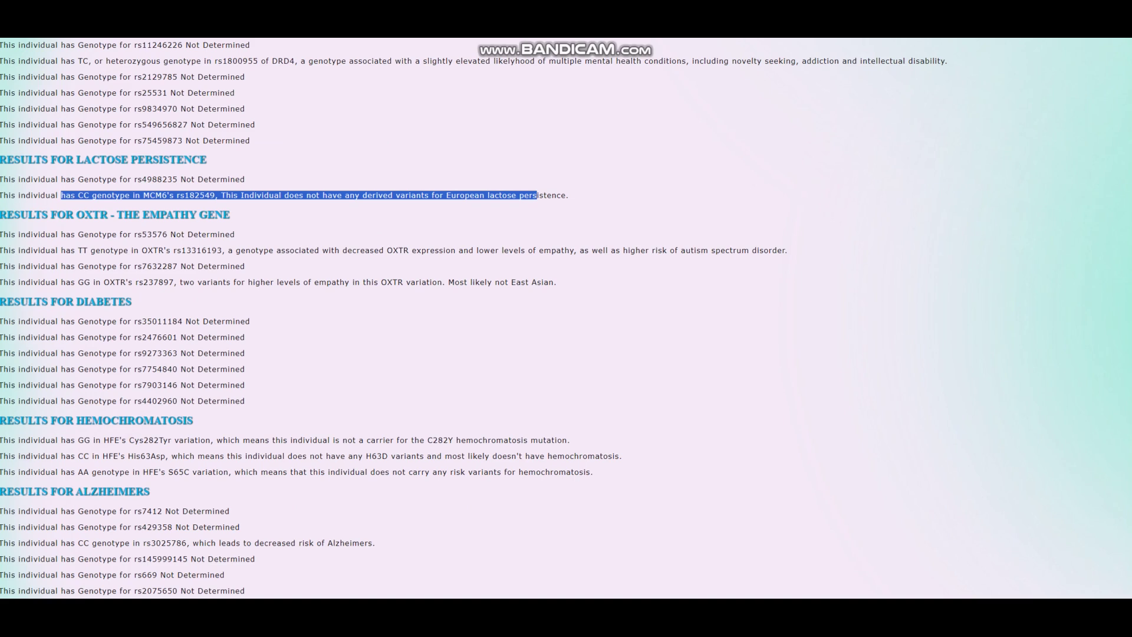
triple_click(156, 180)
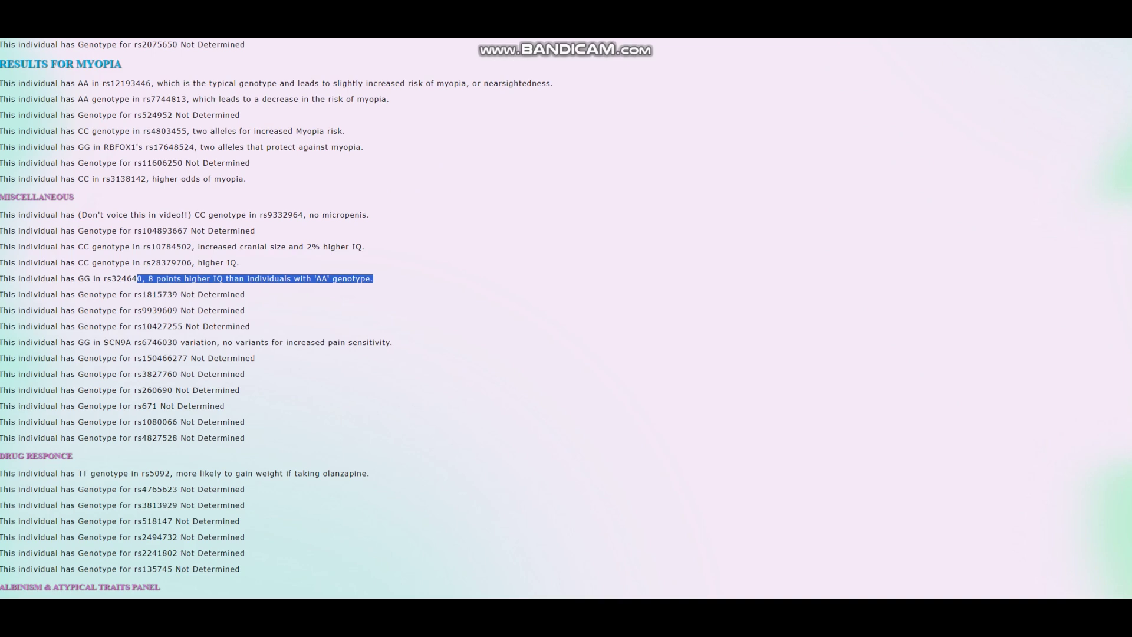
- Highlight the IQ-related entries from rs10784502 to rs324640 in the miscellaneous results, and look through the rest of the report
drag(373, 278, 0, 246)
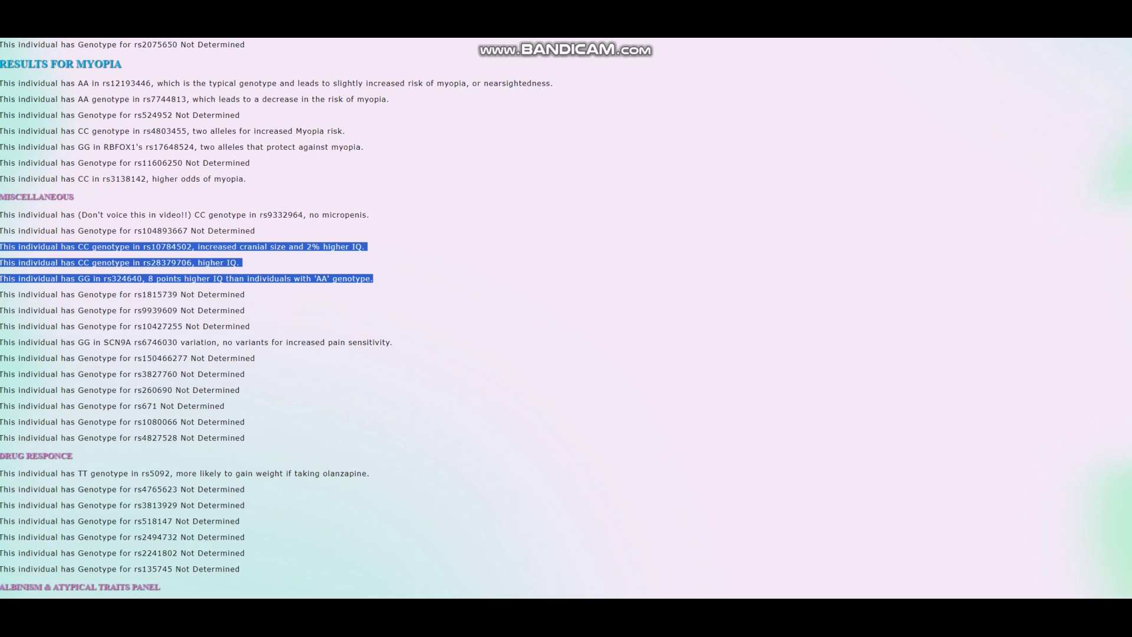
click(393, 331)
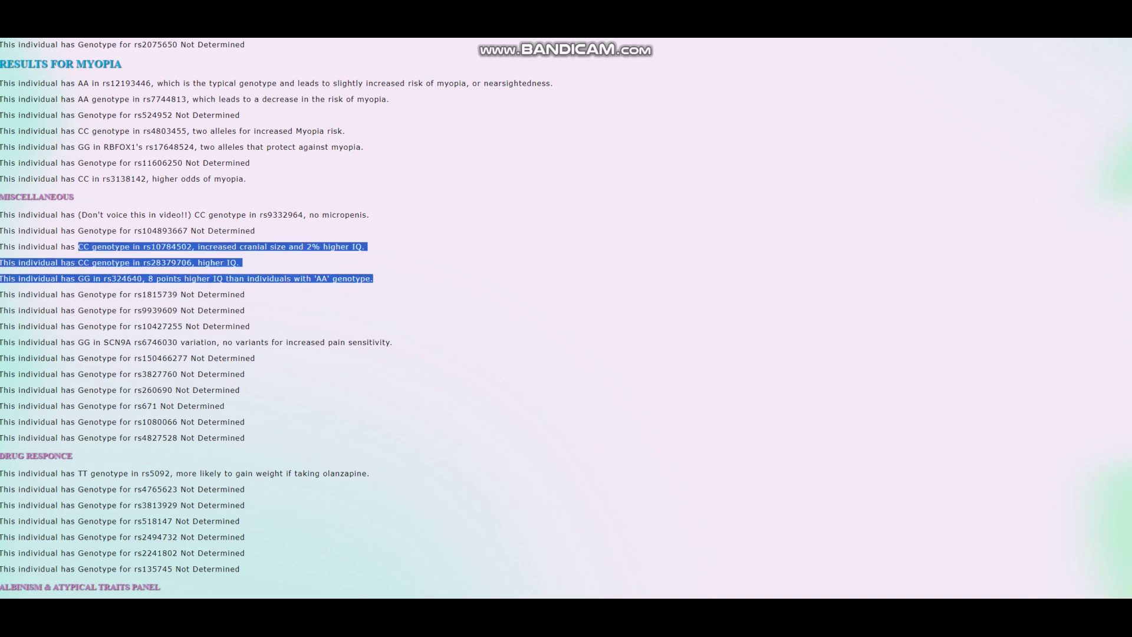
click(377, 279)
drag(373, 278, 78, 246)
scroll(566, 318, down, 1)
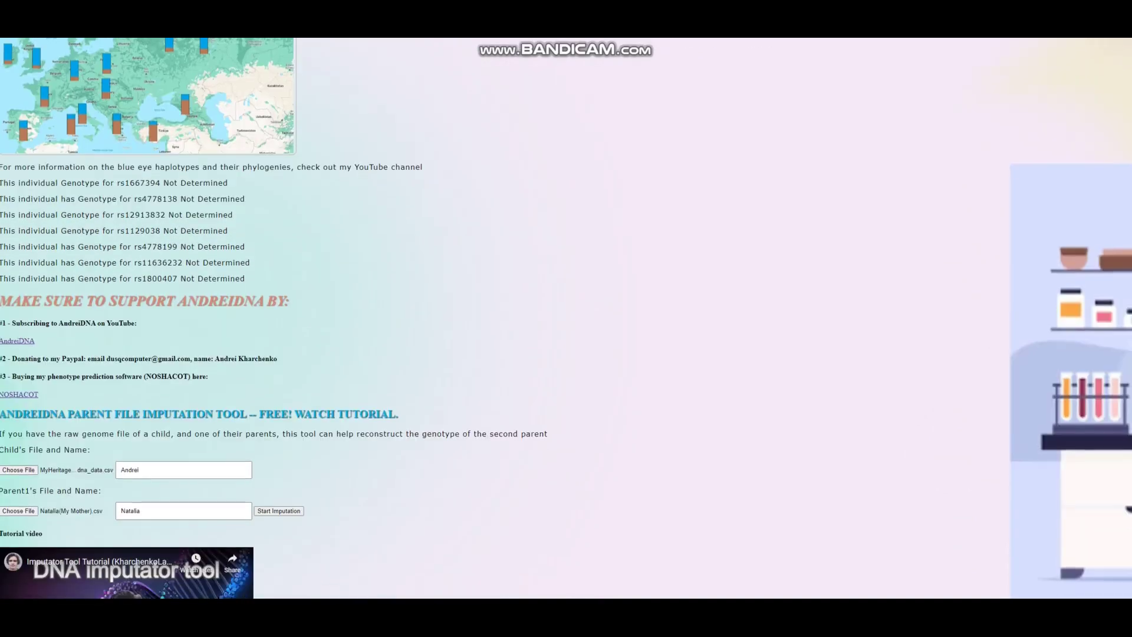
scroll(566, 318, up, 20)
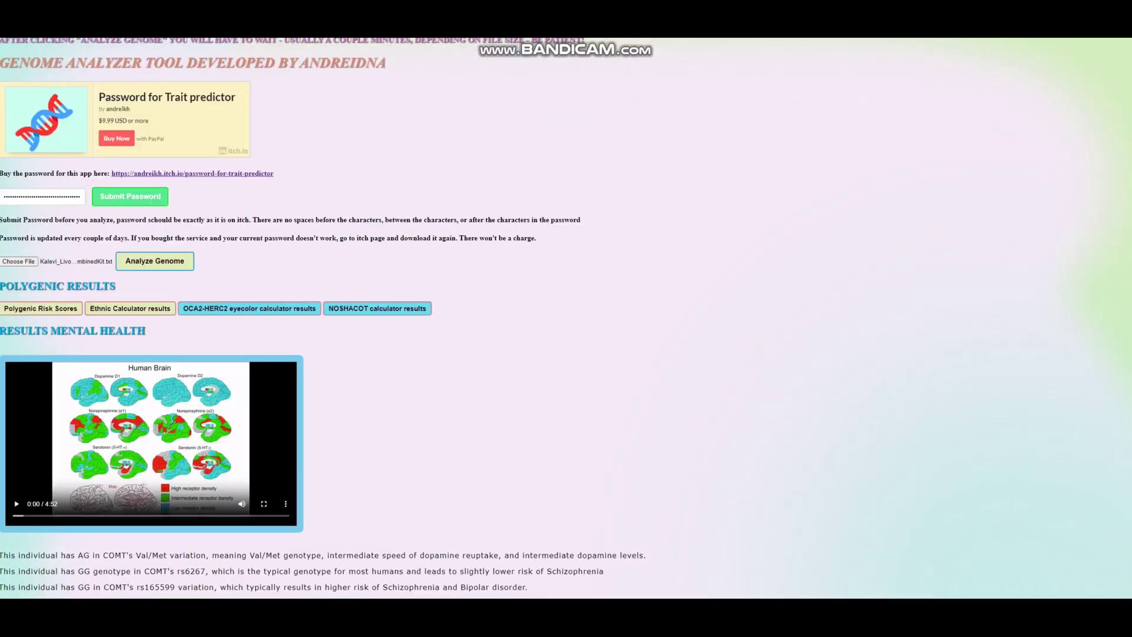